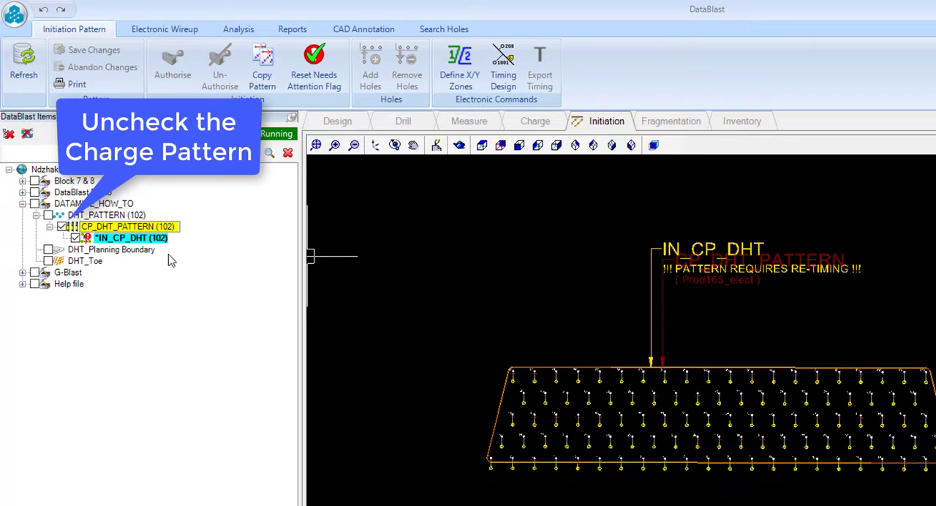
# Step: Hide the CP_DHT_PATTERN charge pattern and open the timing design for the IN_CP_DHT initiation pattern
pyautogui.click(63, 227)
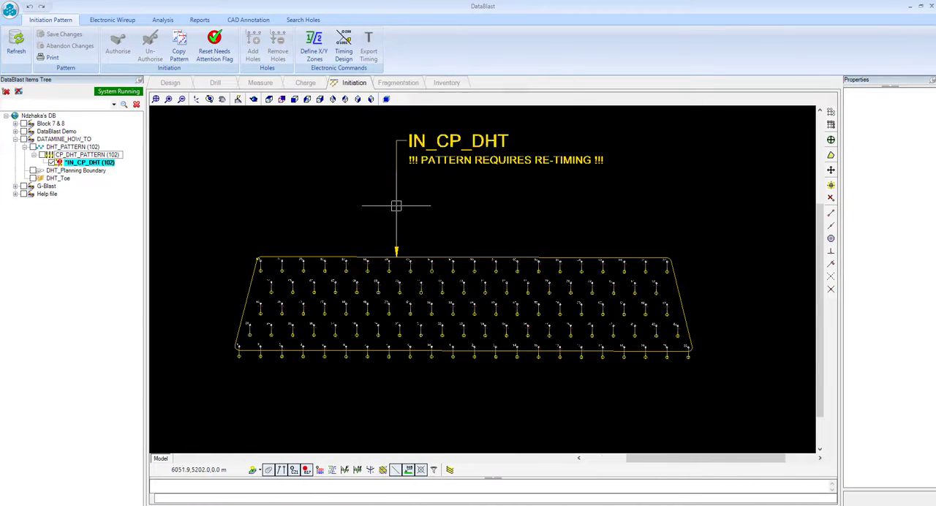
pyautogui.click(344, 47)
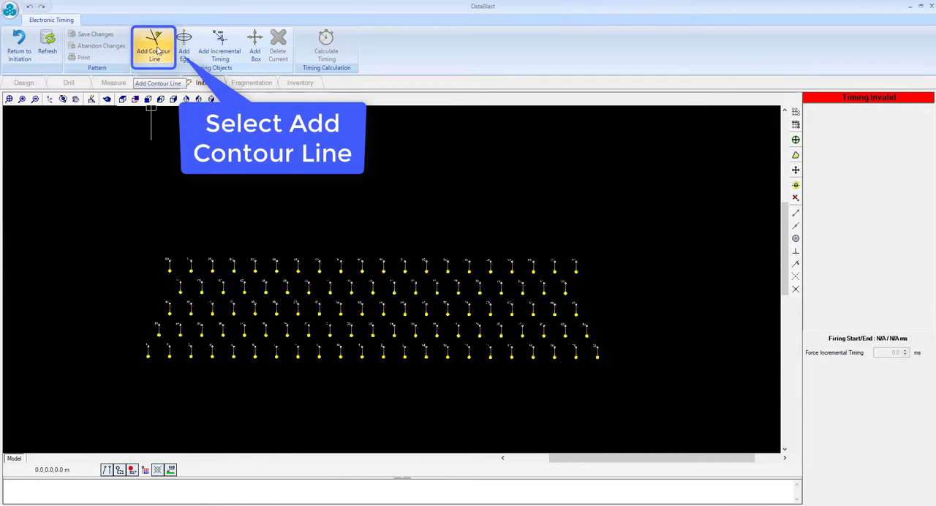
# Step: Add a V-shaped timing contour line for Zone 0 - 1 outside the pattern boundary, below its front row
pyautogui.click(157, 52)
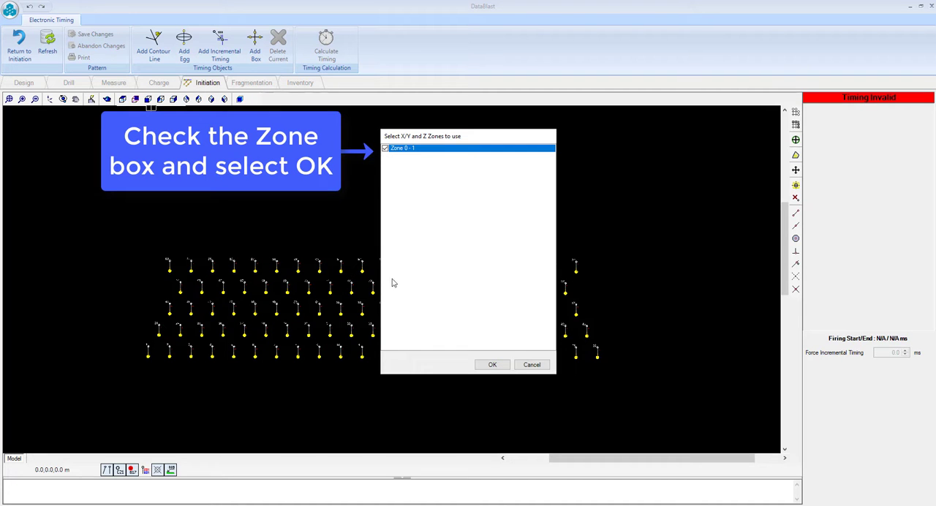
pyautogui.click(491, 365)
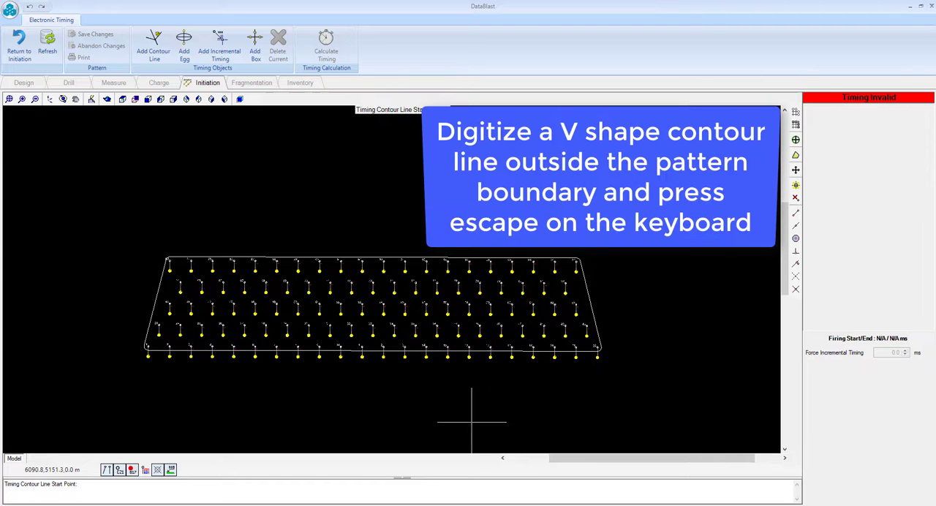
pyautogui.click(482, 436)
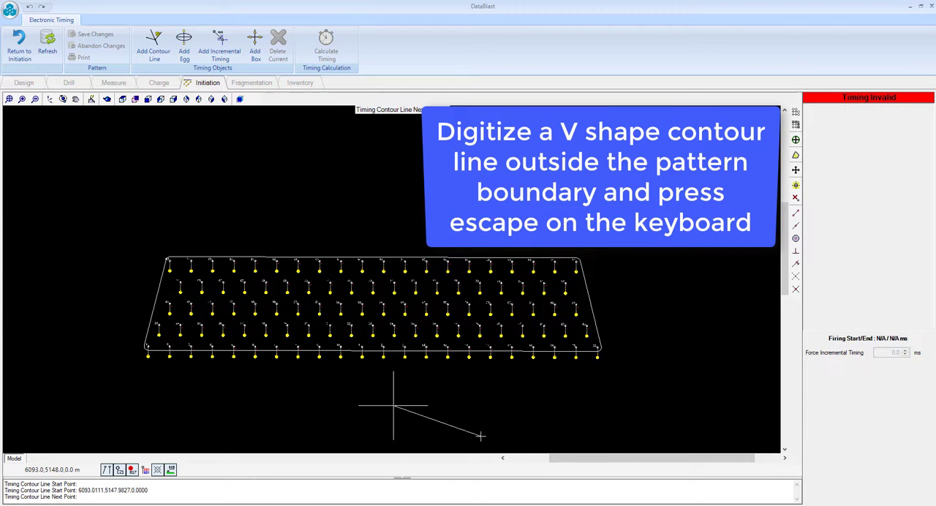
pyautogui.click(357, 384)
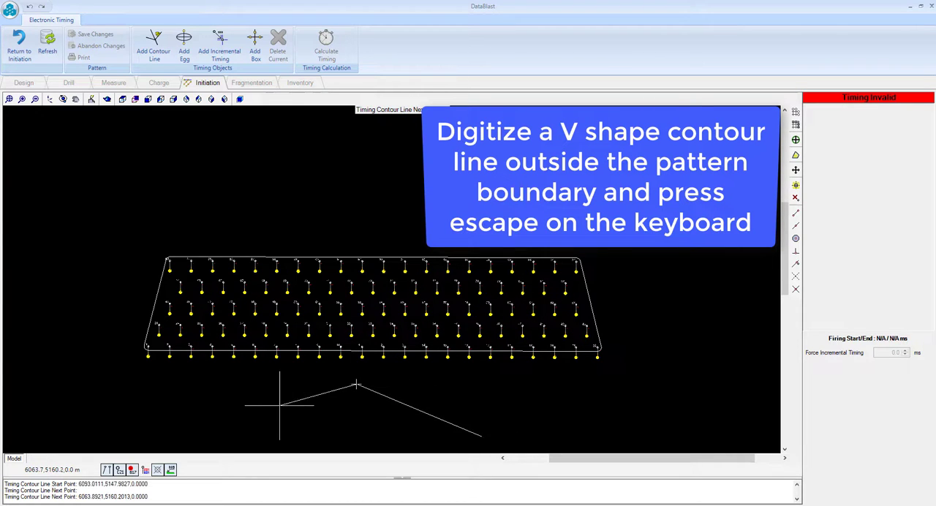
pyautogui.click(218, 432)
pyautogui.press('Escape')
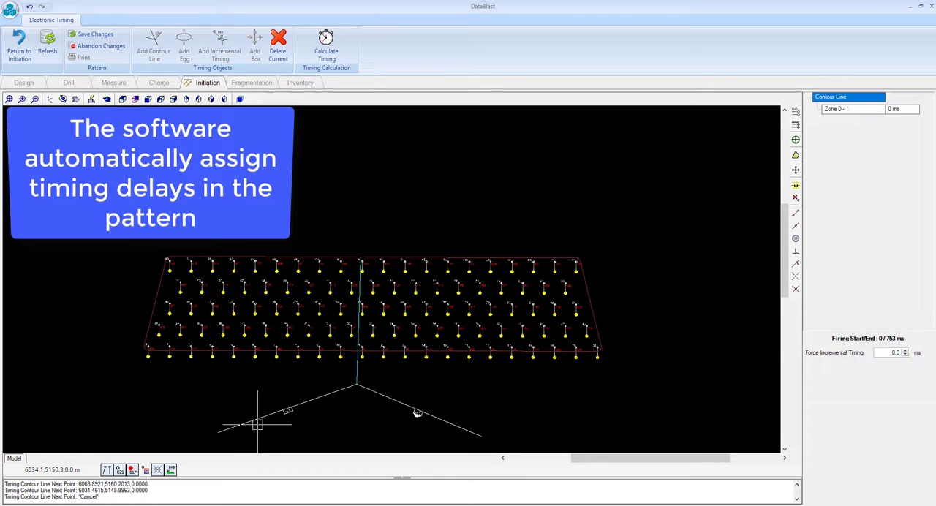
# Step: Set the relief value of the contour line's relief arms to 15
pyautogui.scroll(2, 414, 293)
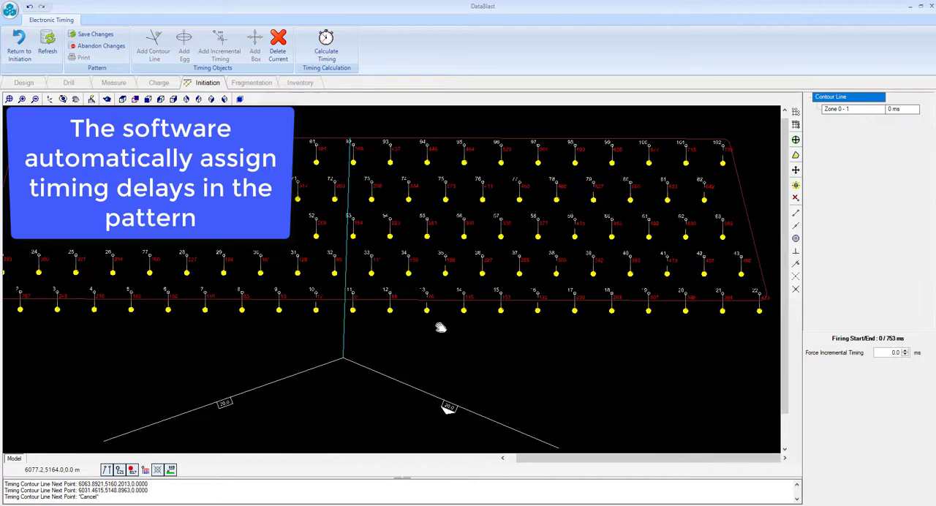
pyautogui.scroll(1, 455, 417)
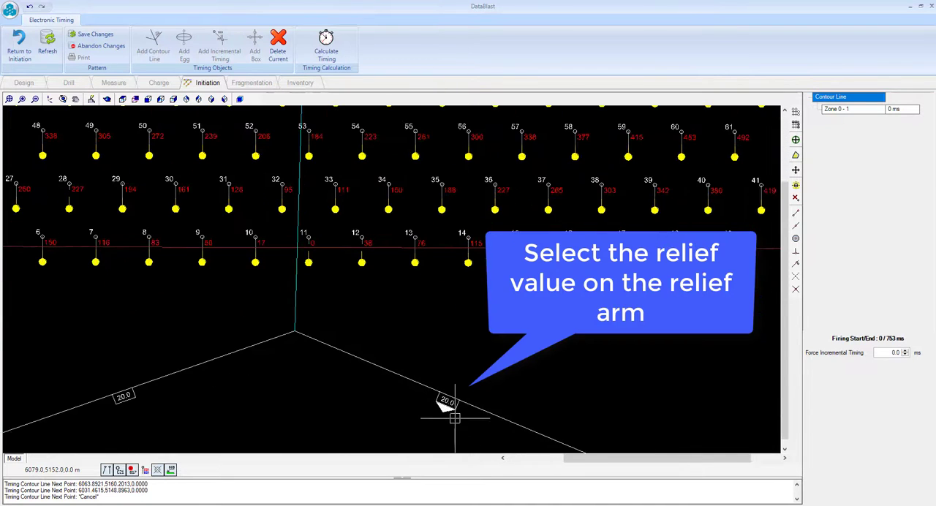
pyautogui.click(448, 403)
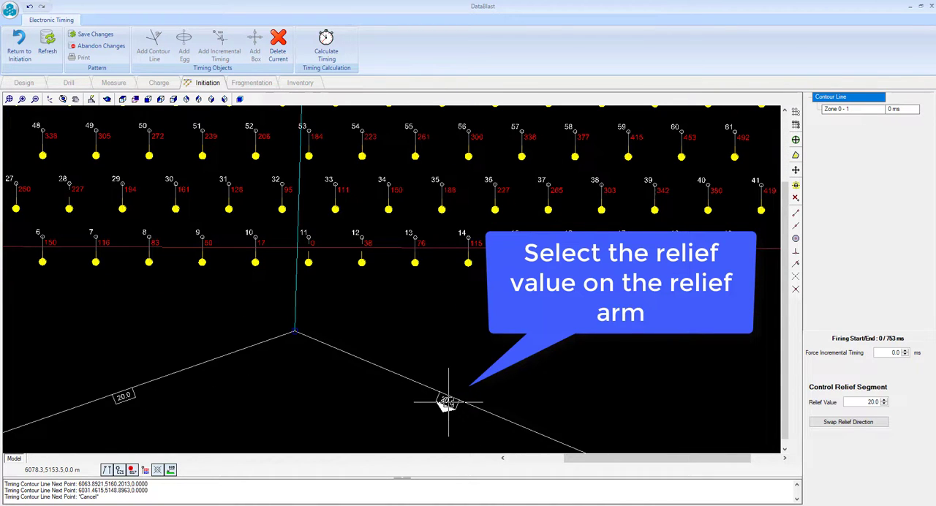
pyautogui.doubleClick(870, 402)
pyautogui.write('15.')
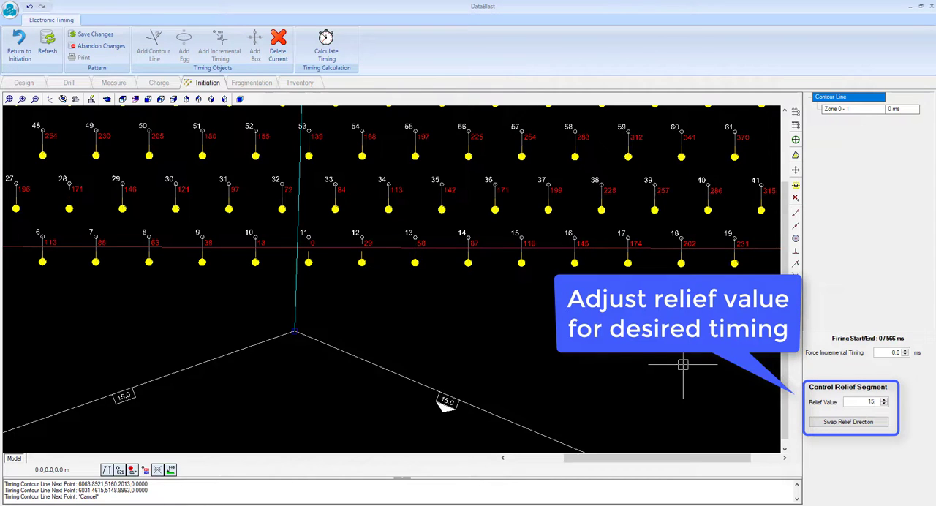
# Step: Try a forced incremental timing of 1.0 ms and set it back to 0.0 ms
pyautogui.scroll(-1, 575, 358)
pyautogui.moveTo(547, 386); pyautogui.dragTo(574, 376)
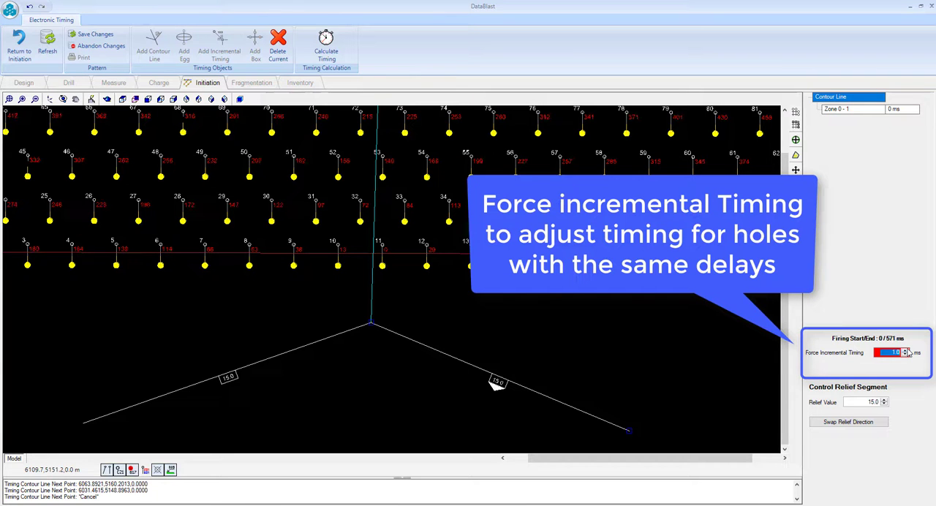
pyautogui.moveTo(561, 363); pyautogui.dragTo(591, 426)
pyautogui.click(906, 355)
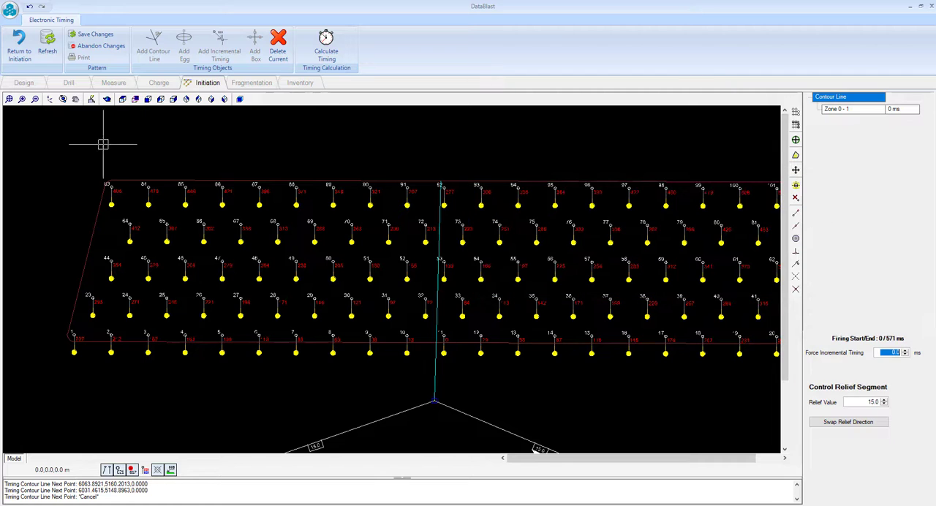
# Step: Save the contour line timing and return to the initiation pattern
pyautogui.click(93, 35)
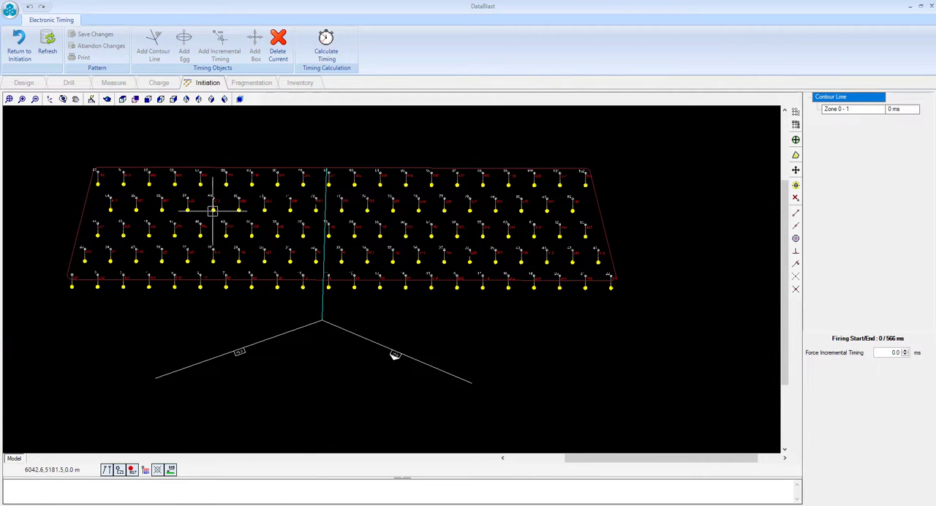
pyautogui.click(20, 45)
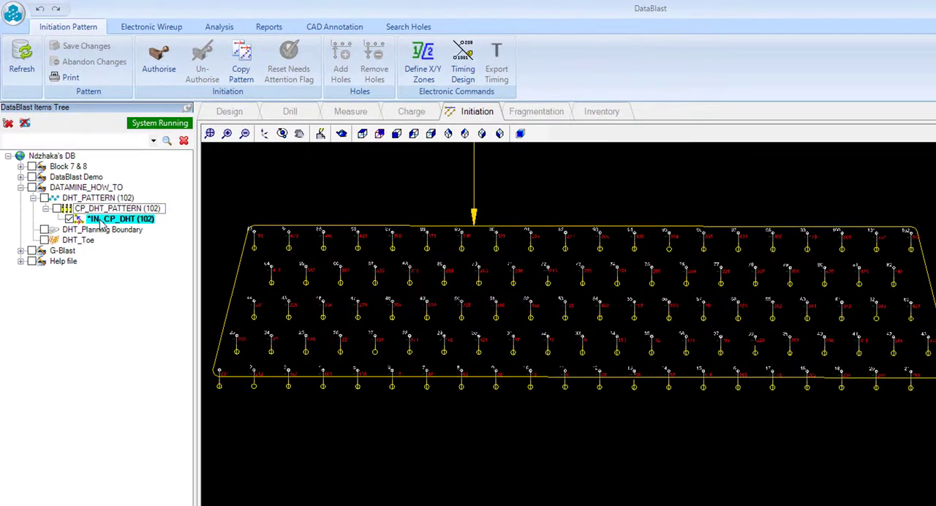
# Step: Copy the IN_CP_DHT initiation pattern under the name IN_CP_DHT_CONTOUR
pyautogui.click(245, 68)
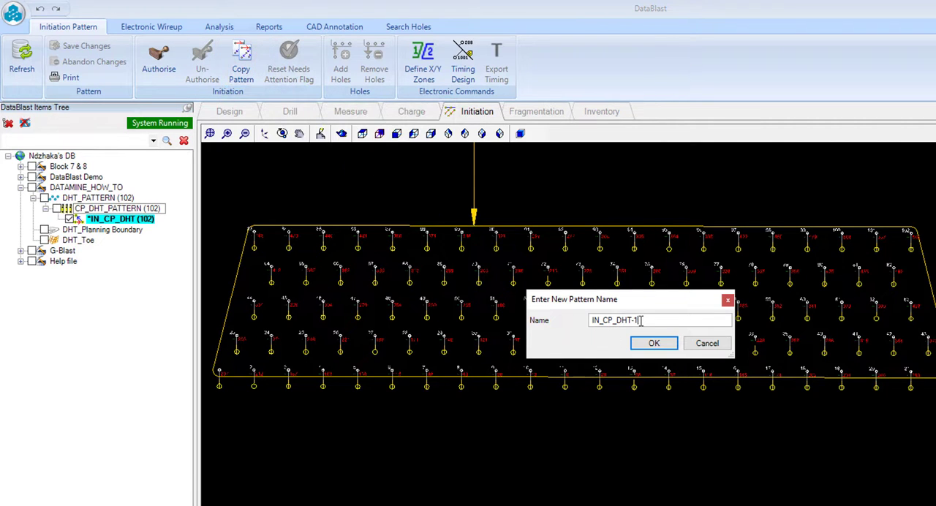
pyautogui.moveTo(640, 321); pyautogui.dragTo(634, 321)
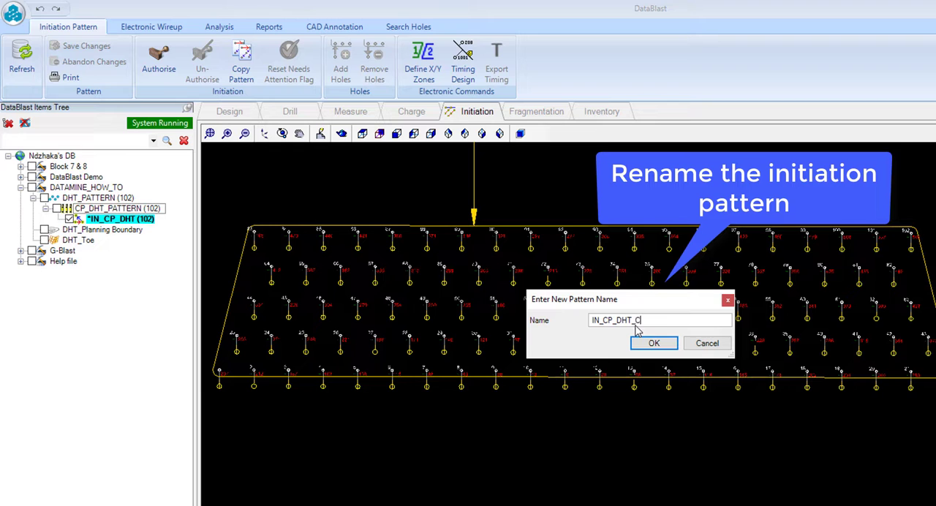
pyautogui.click(648, 344)
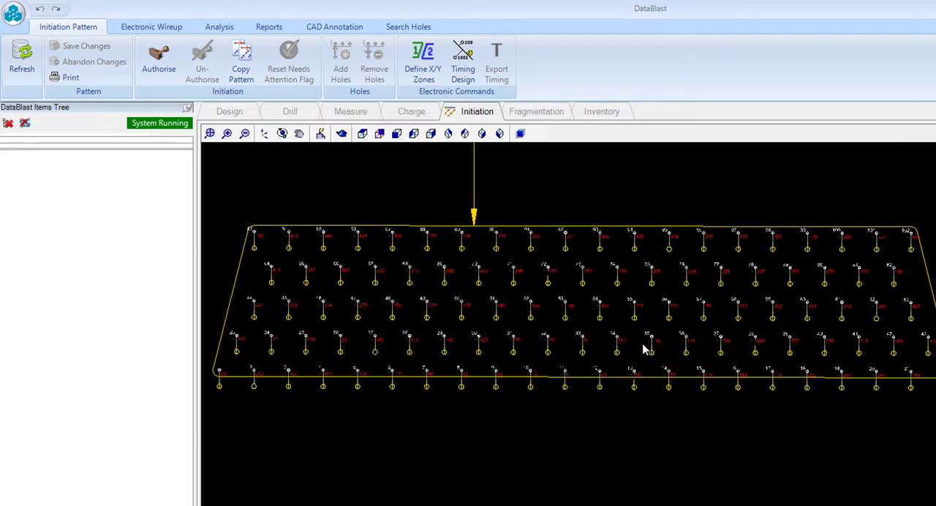
# Step: Display the original IN_CP_DHT pattern instead of the contour copy and delete the contour line from its timing design
pyautogui.click(69, 230)
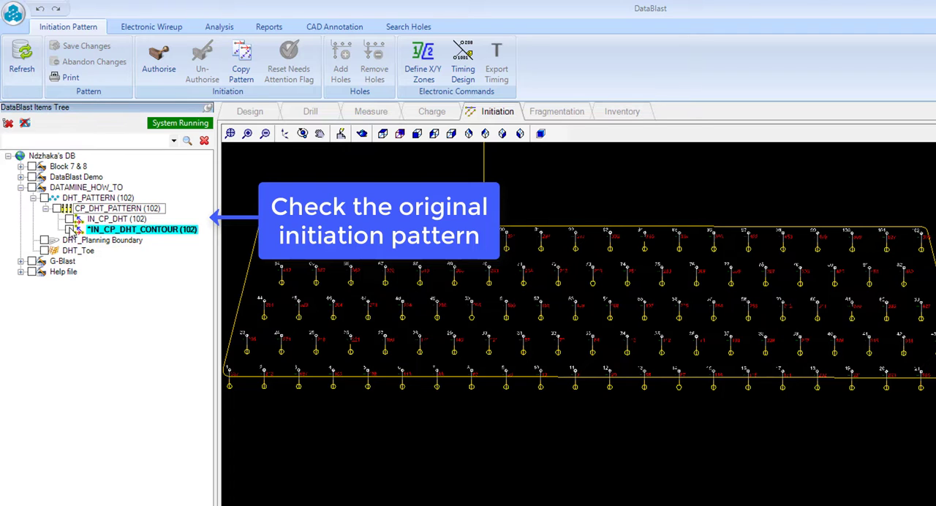
pyautogui.click(70, 219)
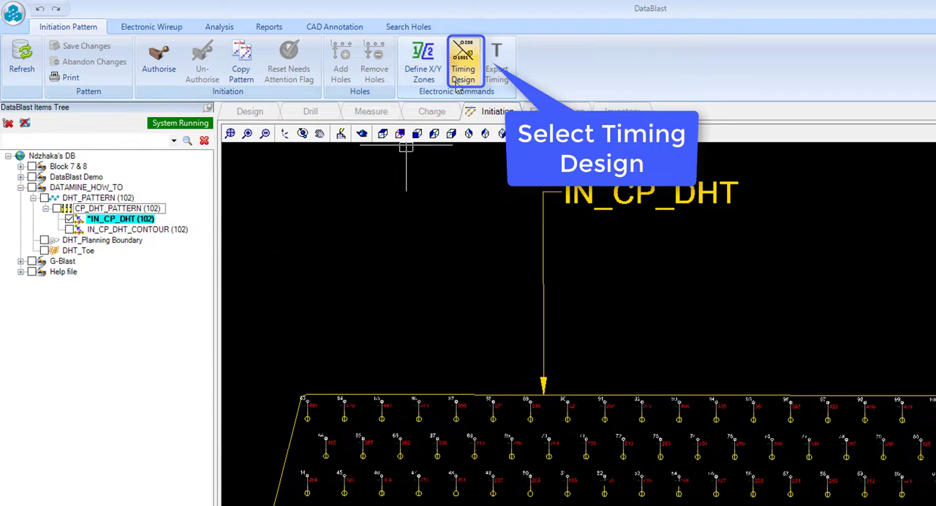
pyautogui.click(465, 70)
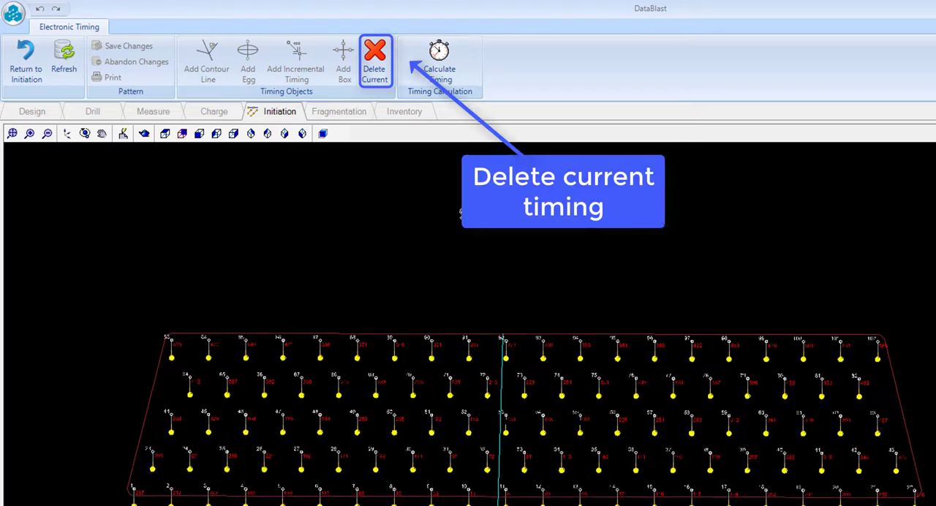
pyautogui.click(387, 82)
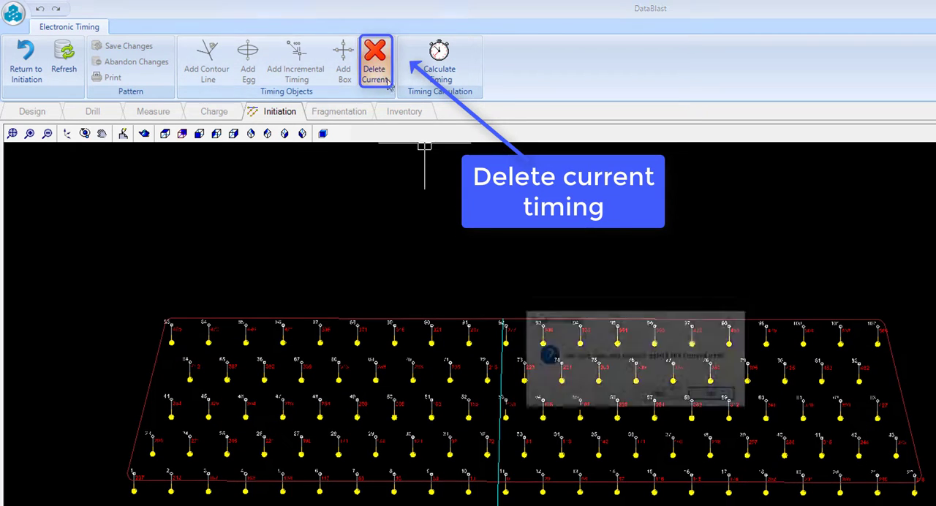
pyautogui.click(661, 399)
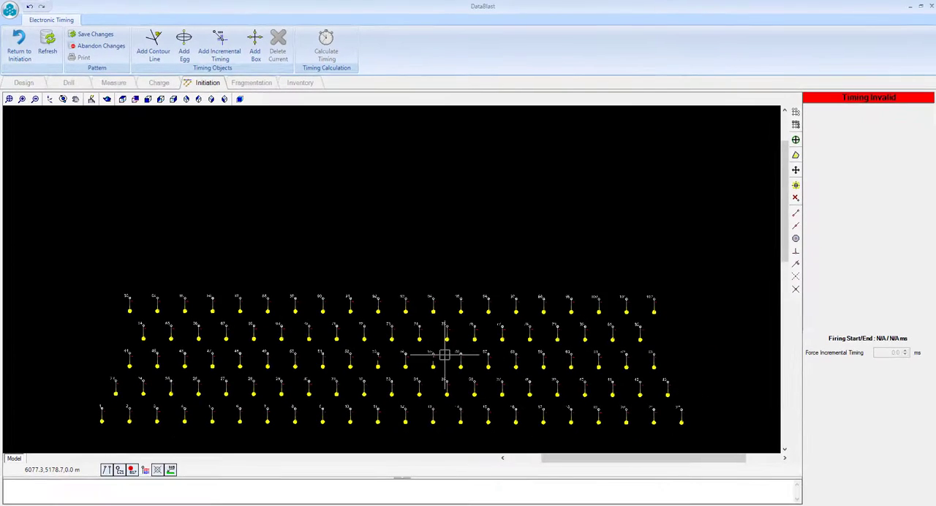
# Step: Add an egg timing object for Zone 0 - 1 with its centre point at hole 32
pyautogui.click(183, 48)
pyautogui.click(386, 149)
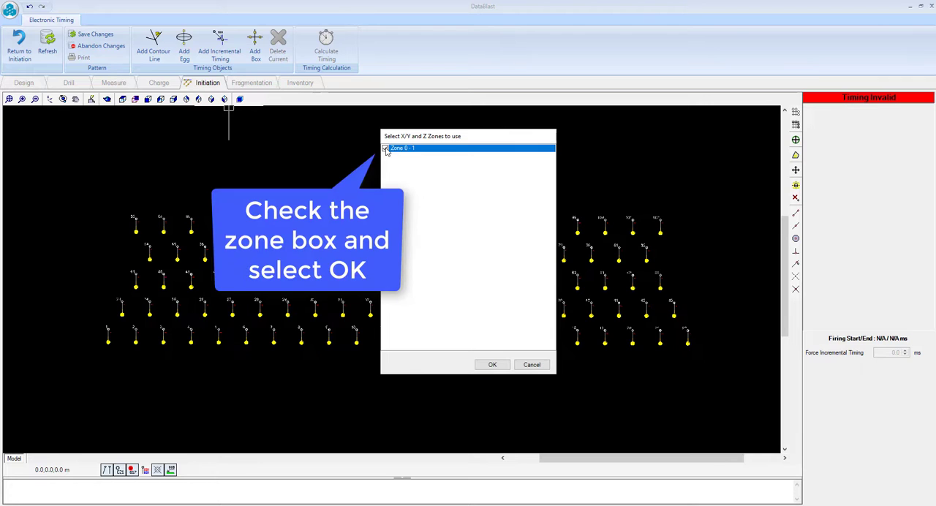
pyautogui.click(493, 365)
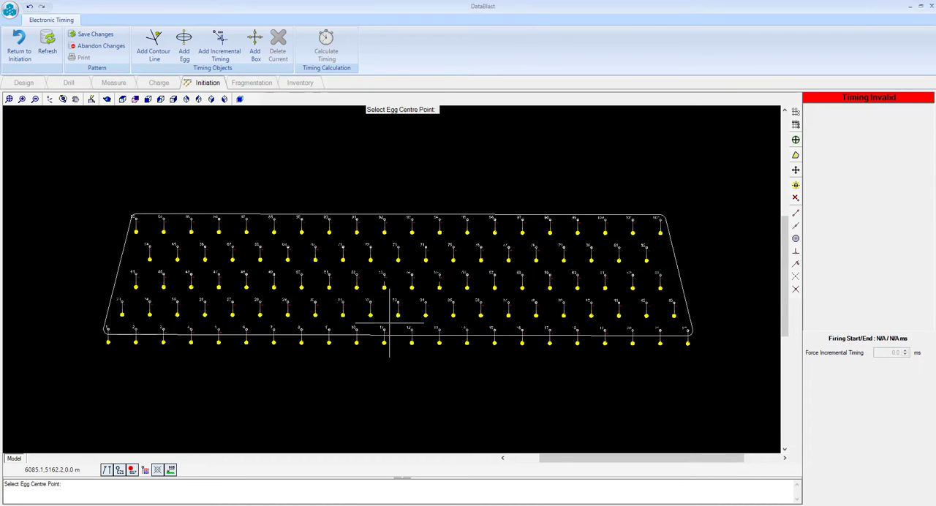
pyautogui.scroll(2, 390, 322)
pyautogui.click(364, 296)
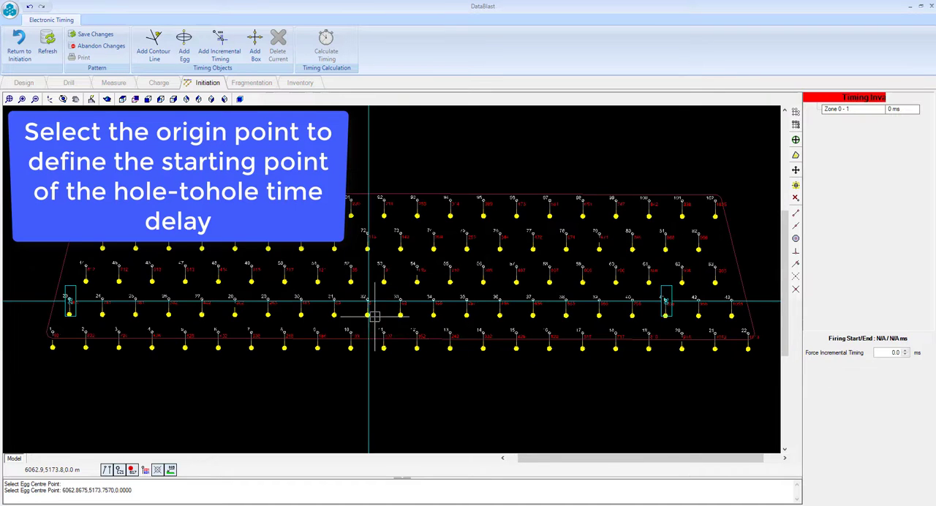
# Step: Set the relief value to 15 on the egg's right arm and 10 on its upper arm
pyautogui.scroll(3, 391, 328)
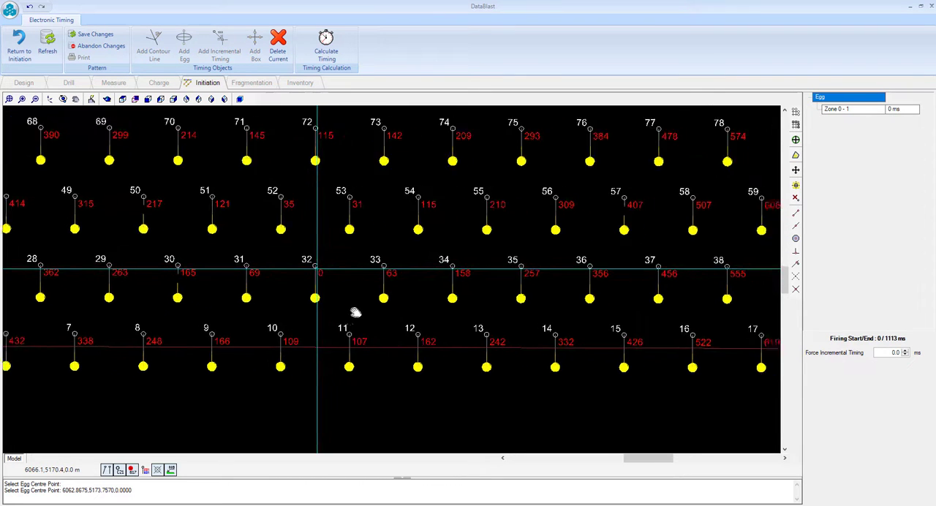
pyautogui.scroll(-3, 356, 311)
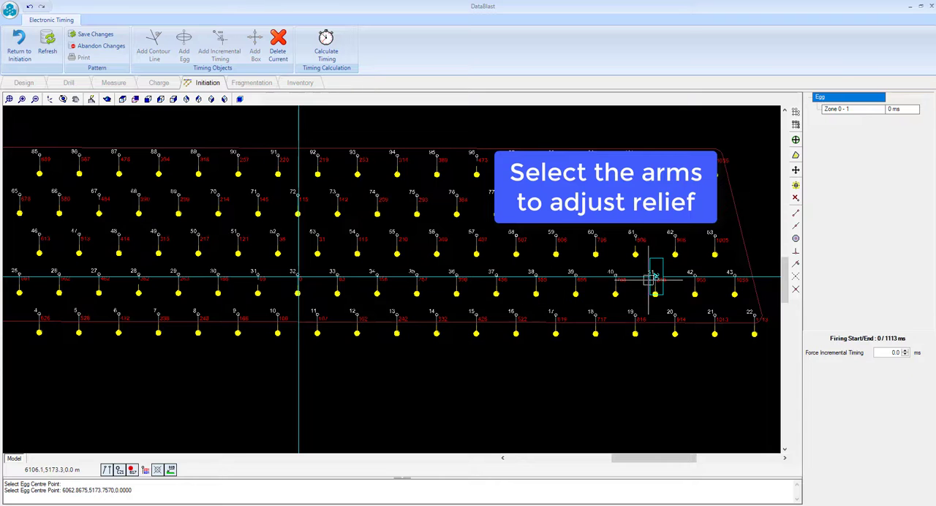
pyautogui.click(656, 277)
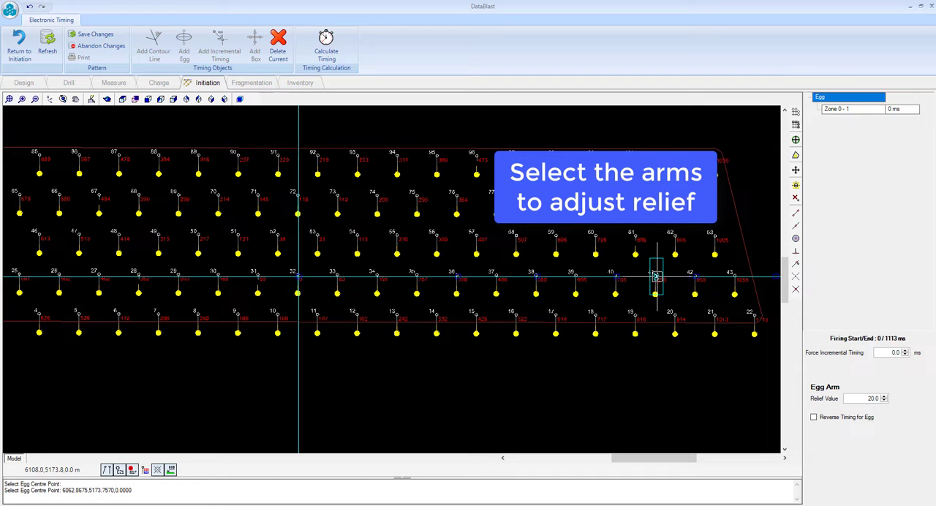
pyautogui.doubleClick(872, 399)
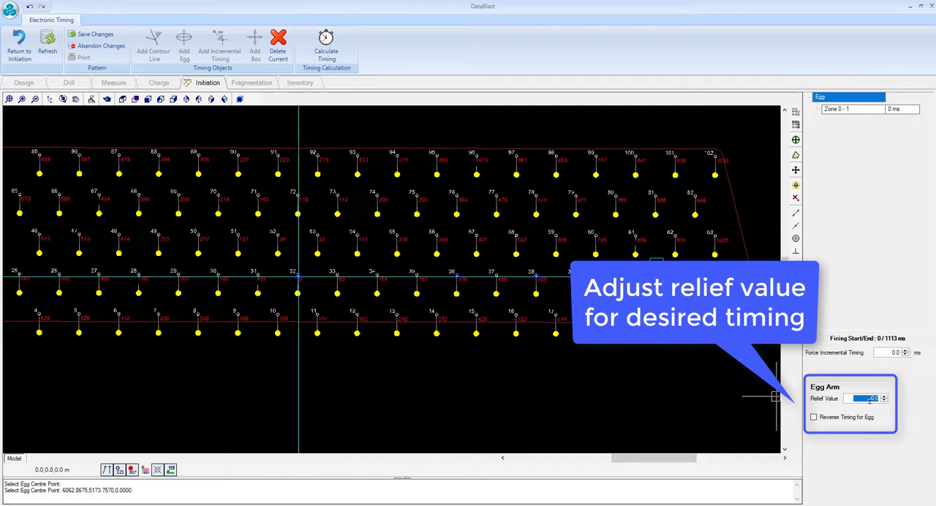
pyautogui.write('1.')
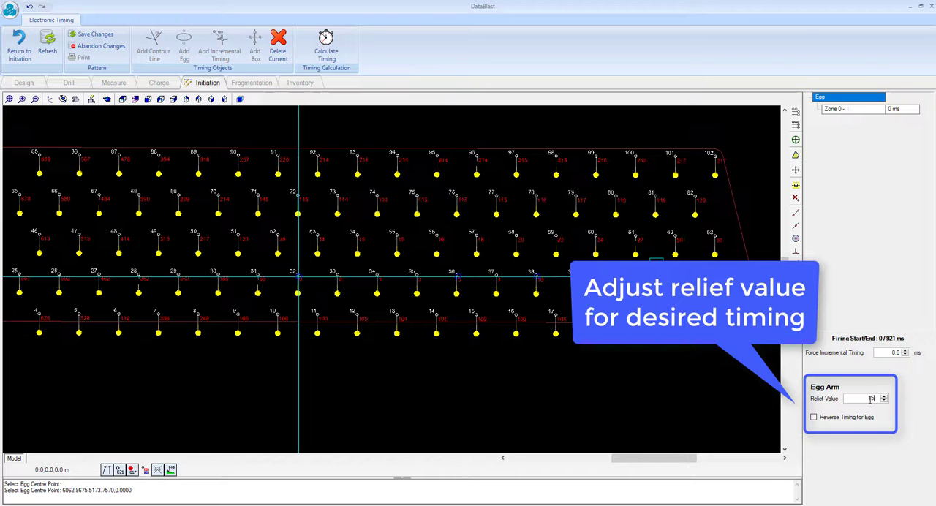
pyautogui.write('.')
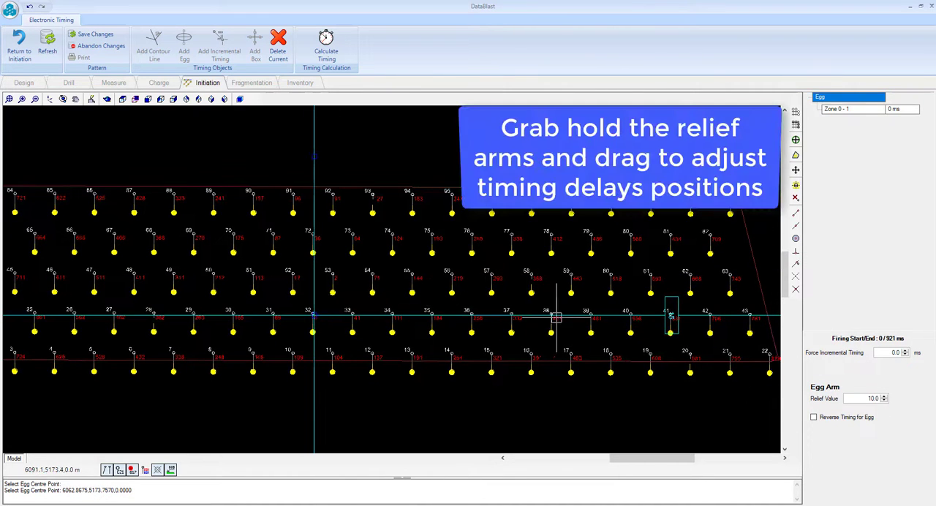
# Step: Tilt the egg's horizontal and vertical relief arms slightly to adjust the timing delay positions
pyautogui.moveTo(671, 316)
pyautogui.mouseDown()
pyautogui.moveTo(660, 399)
pyautogui.moveTo(671, 320)
pyautogui.mouseUp()
pyautogui.moveTo(317, 156); pyautogui.dragTo(313, 155)
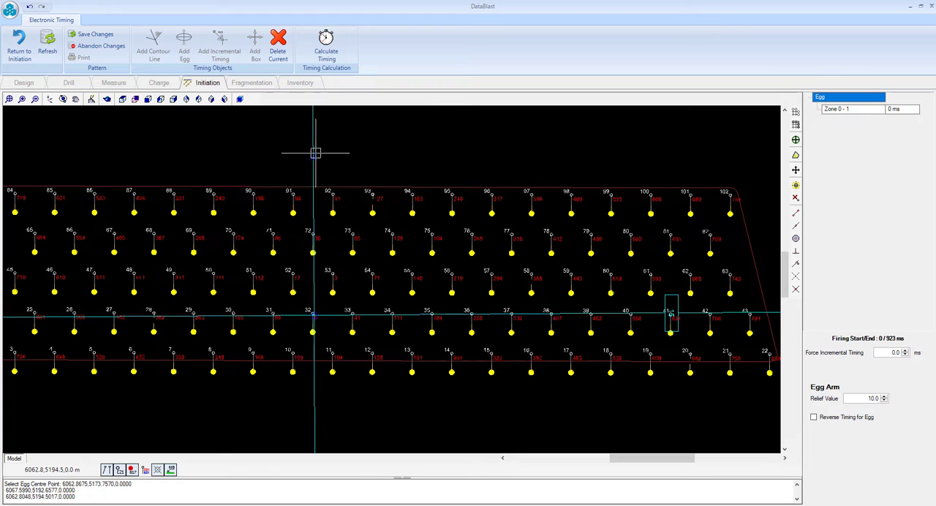
# Step: Save the egg timing and return to the initiation pattern
pyautogui.click(97, 34)
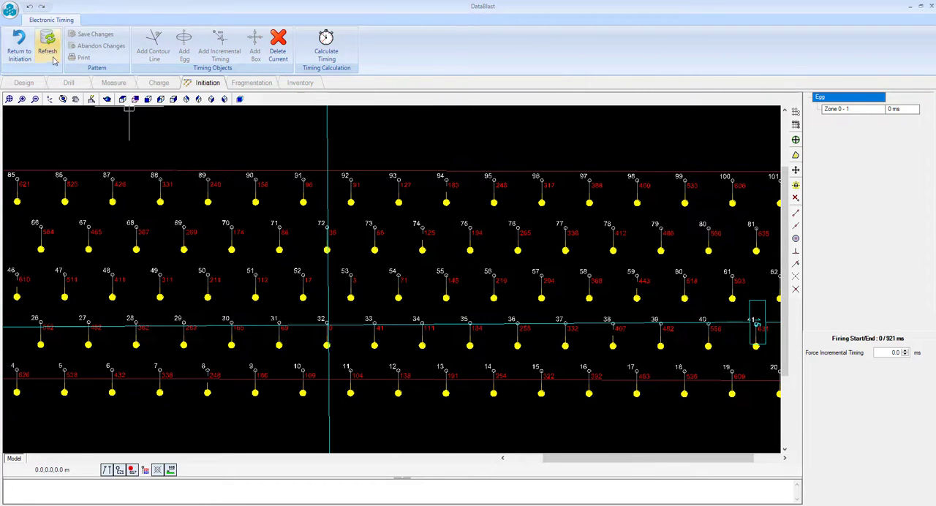
pyautogui.click(19, 55)
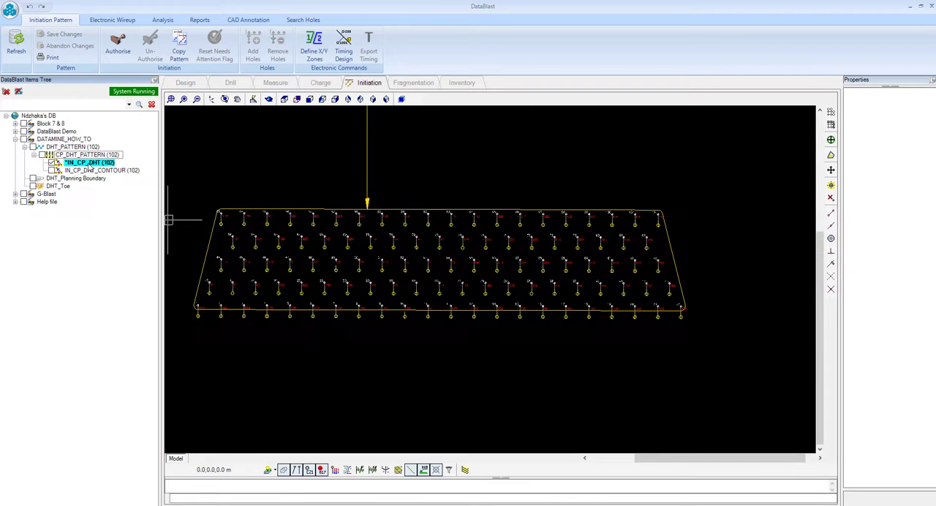
# Step: Copy the IN_CP_DHT initiation pattern under the name IN_CP_DHT_EGG_CUT
pyautogui.click(183, 50)
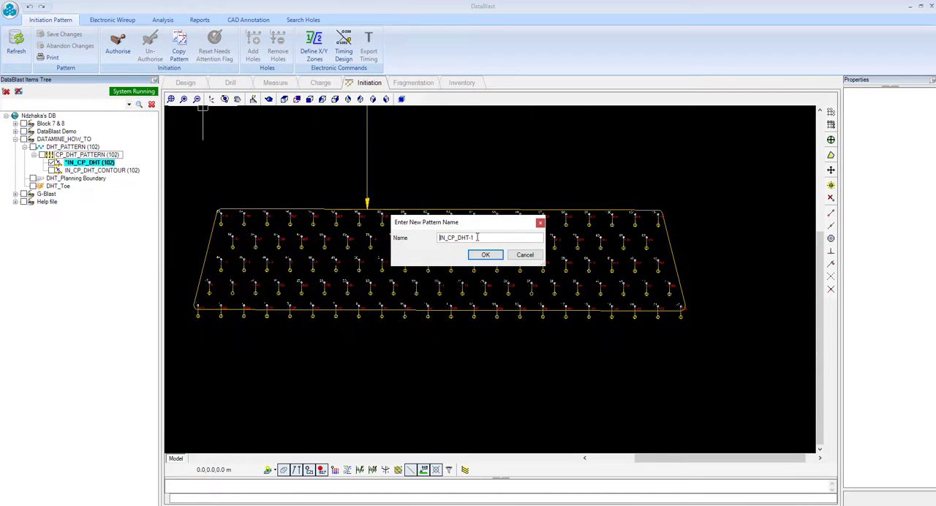
pyautogui.moveTo(477, 238); pyautogui.dragTo(472, 238)
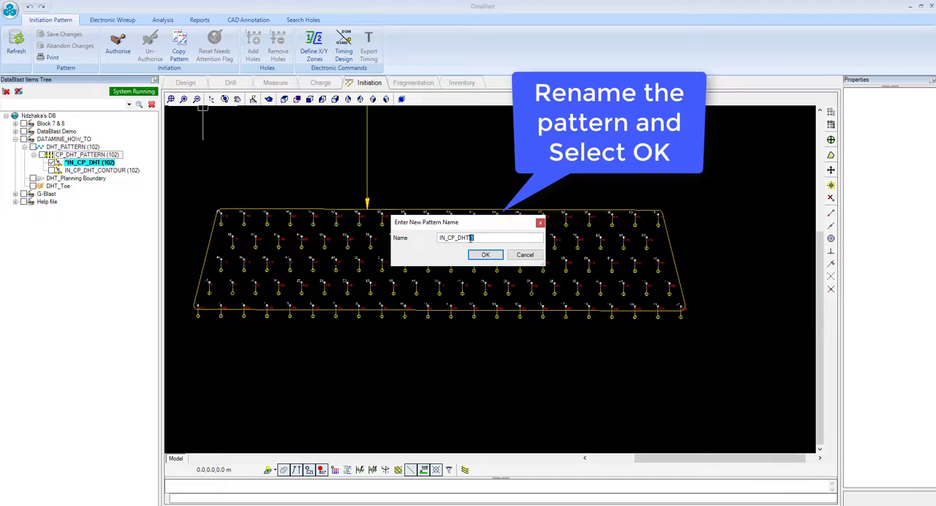
pyautogui.write('EGG_CUT')
pyautogui.click(484, 254)
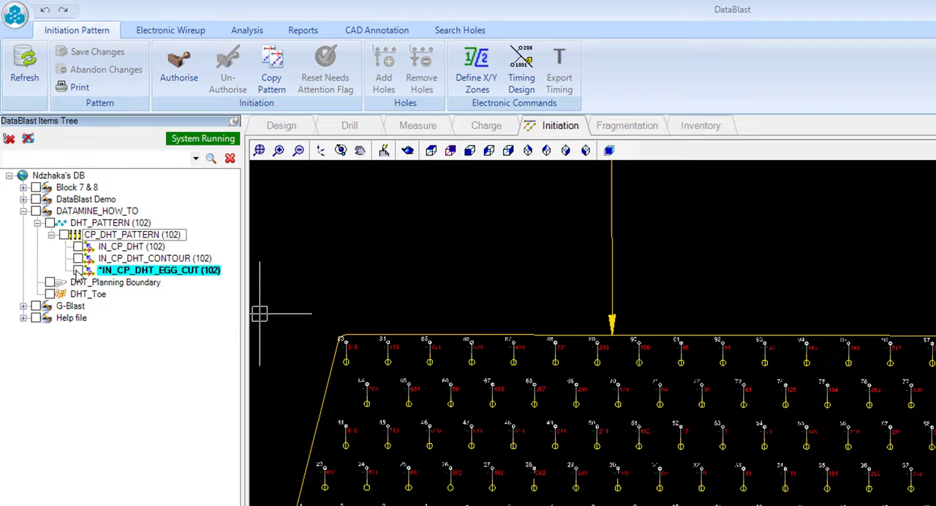
# Step: Display only the original IN_CP_DHT pattern, open its timing design and delete the current timing object
pyautogui.click(78, 271)
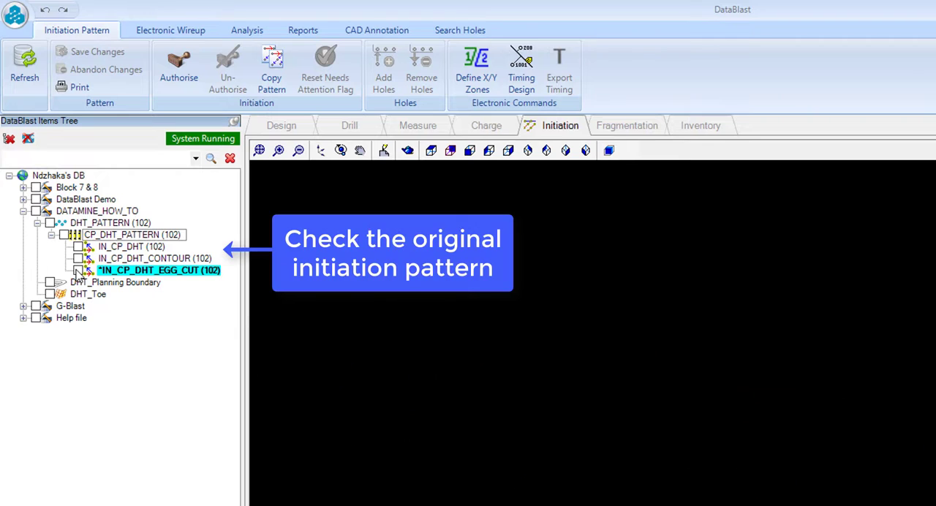
pyautogui.click(78, 247)
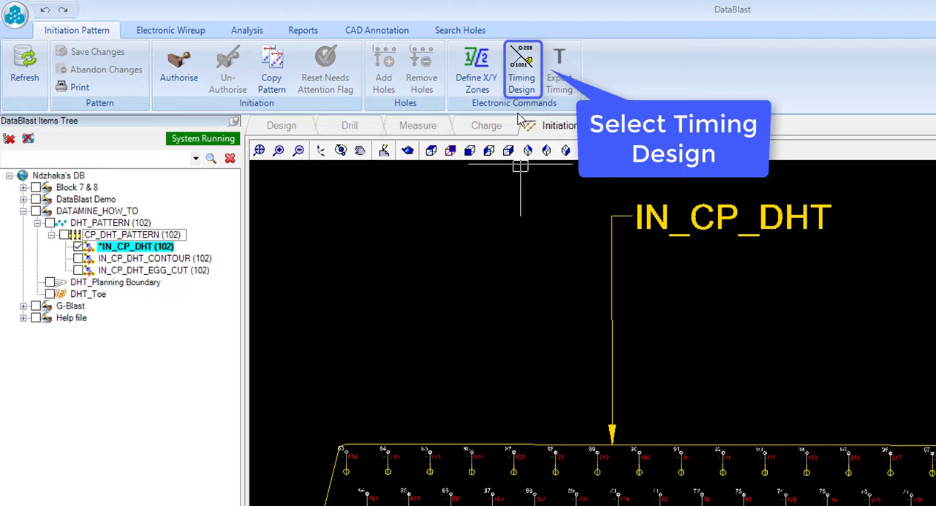
pyautogui.click(523, 86)
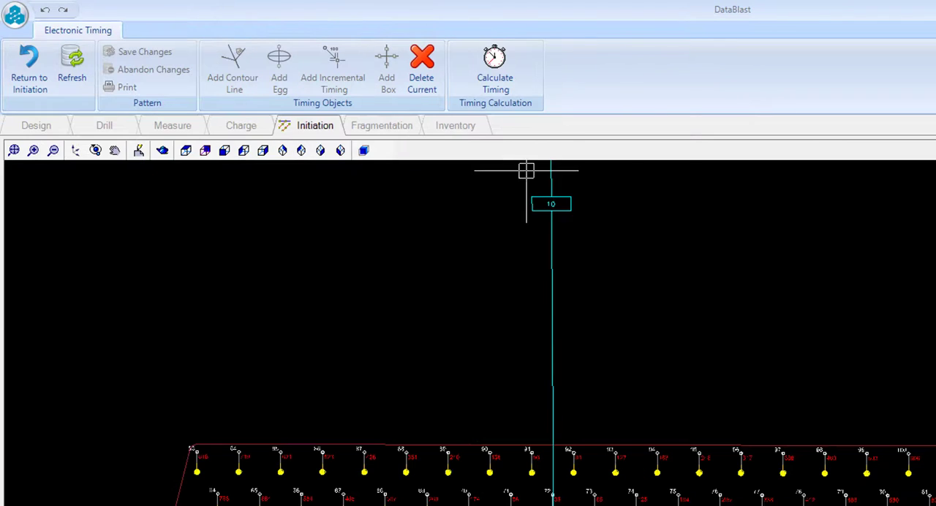
pyautogui.click(428, 83)
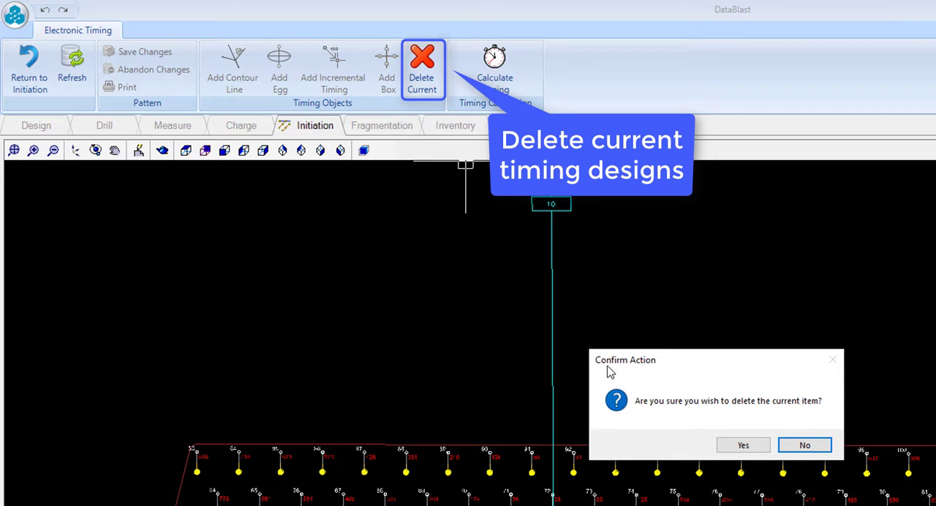
pyautogui.click(738, 444)
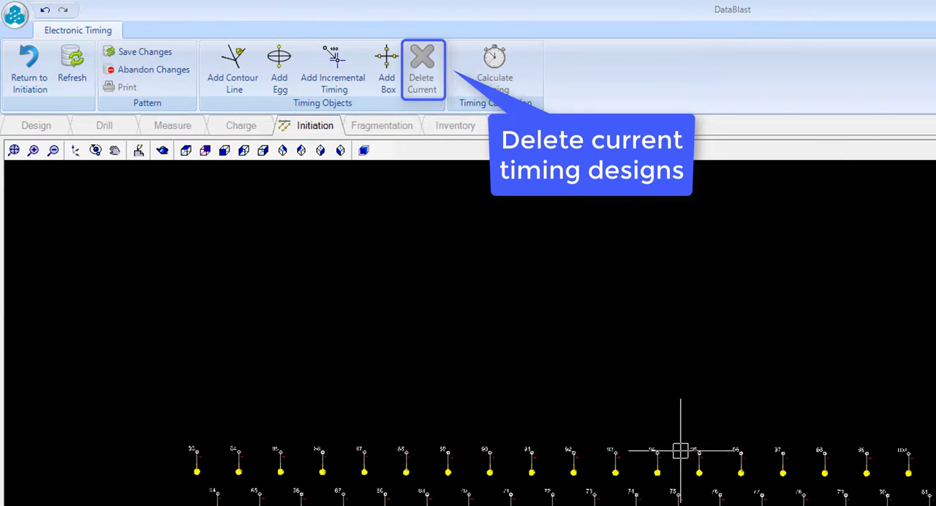
# Step: Add a box timing object for Zone 0 - 1 centred at hole 34, and select its arm handle near hole 43
pyautogui.click(388, 73)
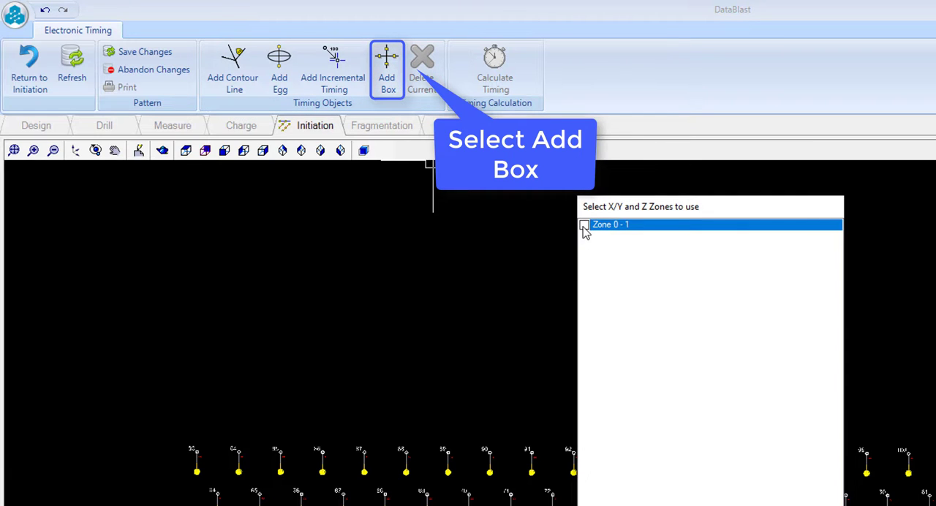
pyautogui.click(584, 225)
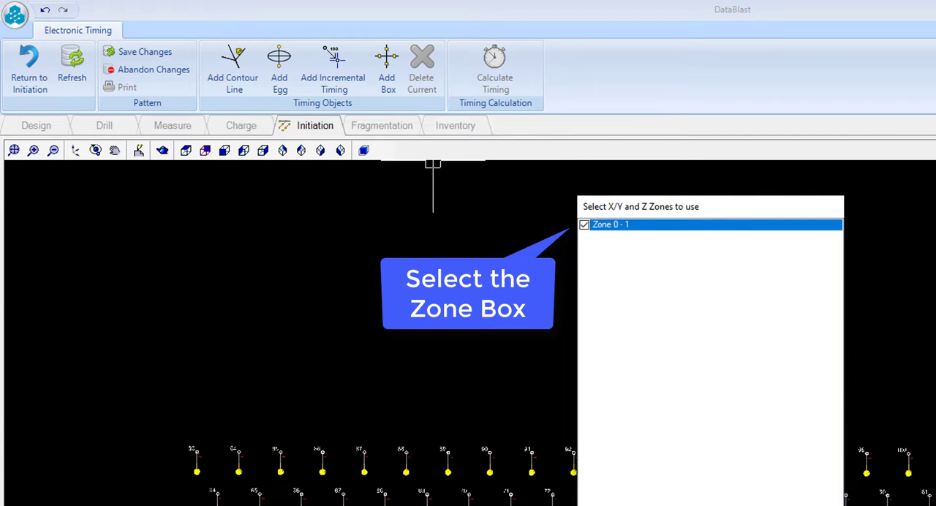
pyautogui.click(732, 505)
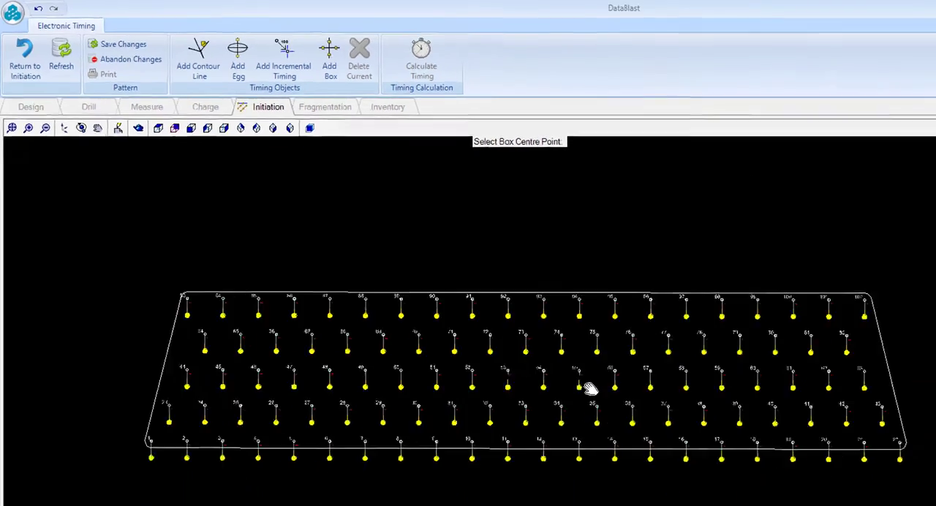
pyautogui.scroll(3, 590, 389)
pyautogui.click(587, 393)
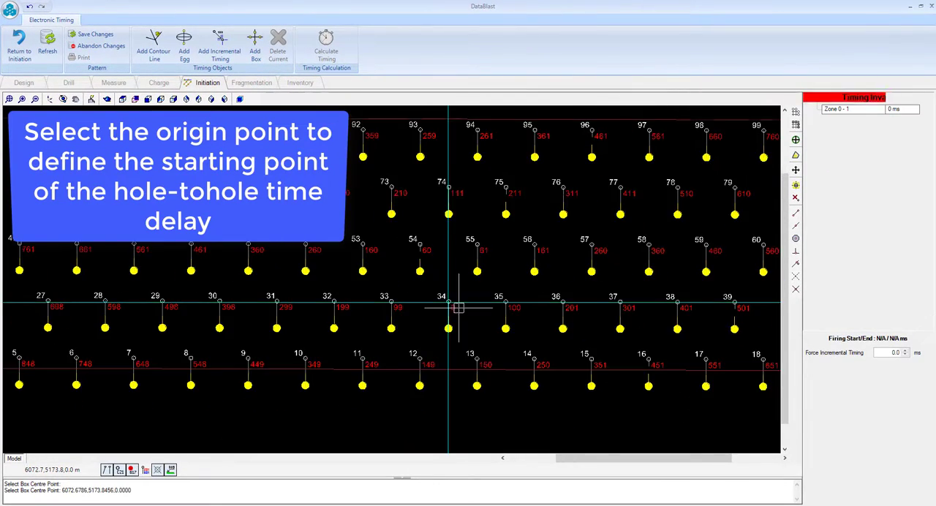
pyautogui.scroll(-4, 459, 308)
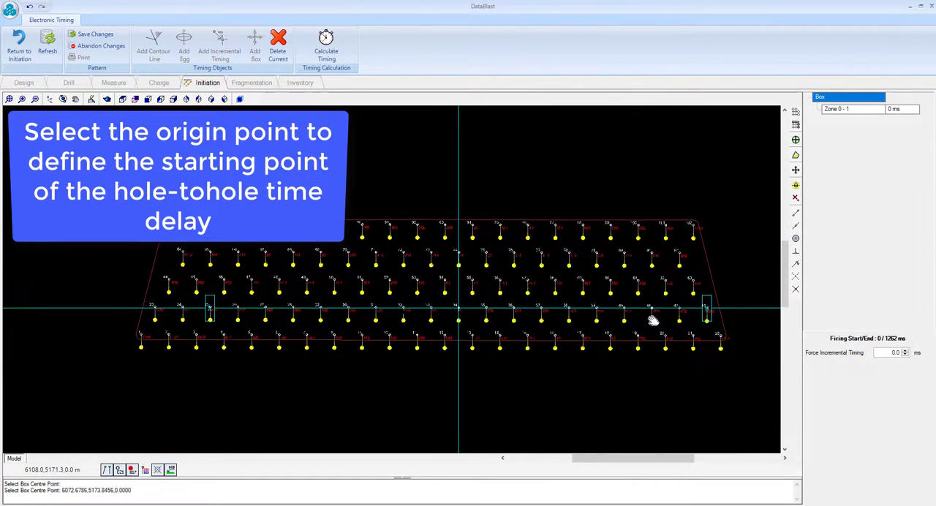
pyautogui.scroll(4, 547, 324)
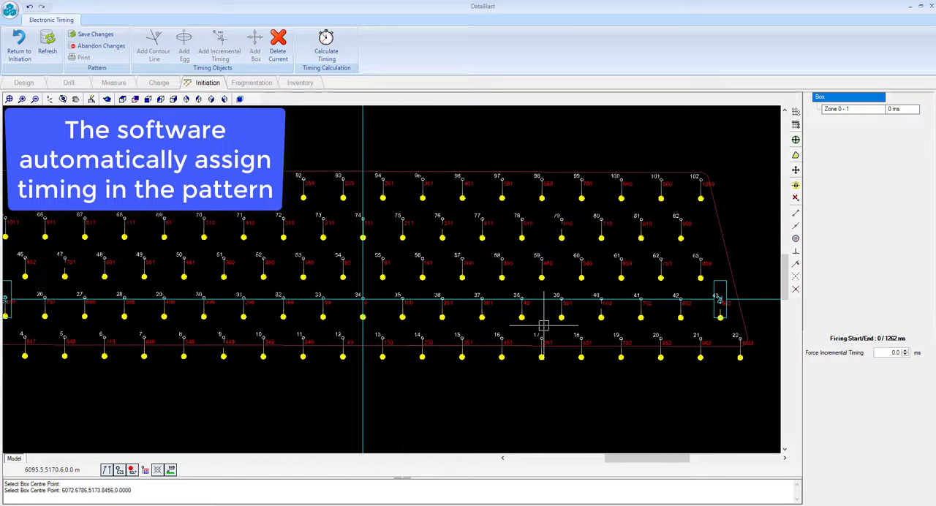
pyautogui.scroll(-1, 543, 324)
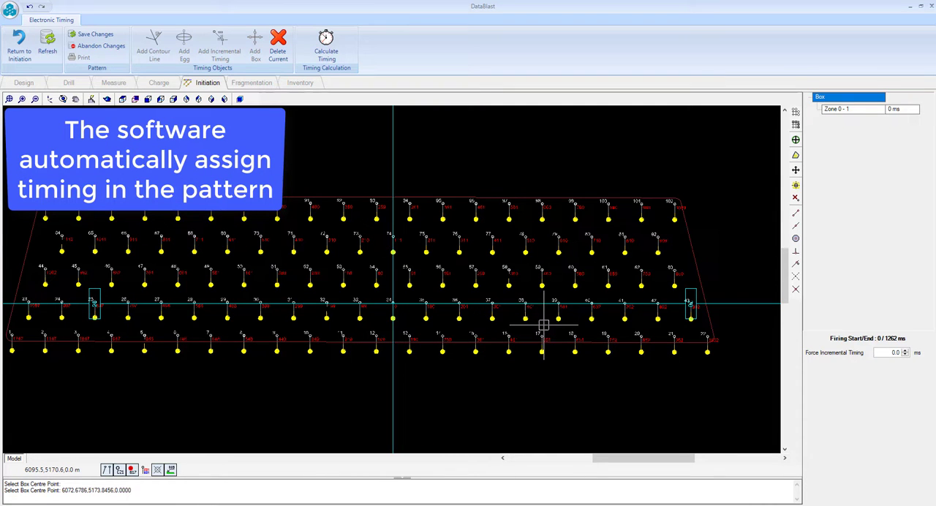
pyautogui.click(688, 304)
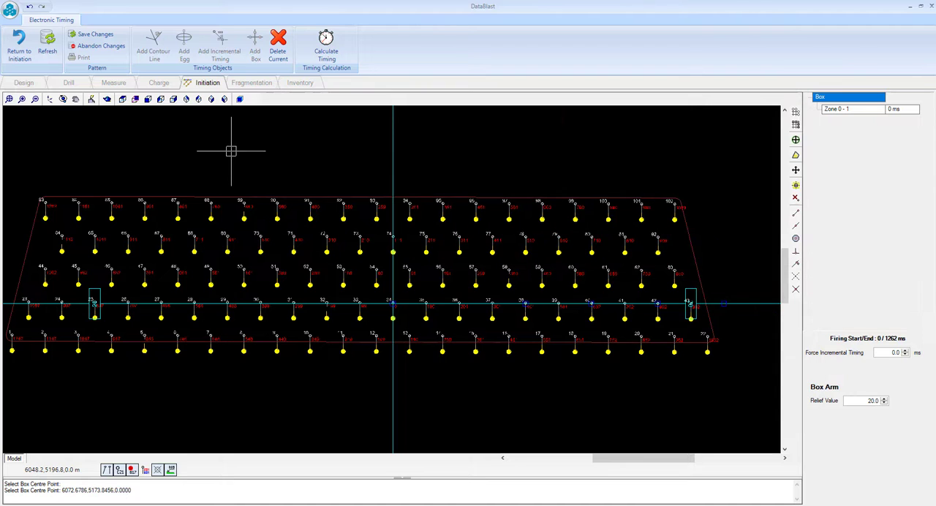
# Step: Save the box timing and return to the initiation pattern
pyautogui.click(96, 35)
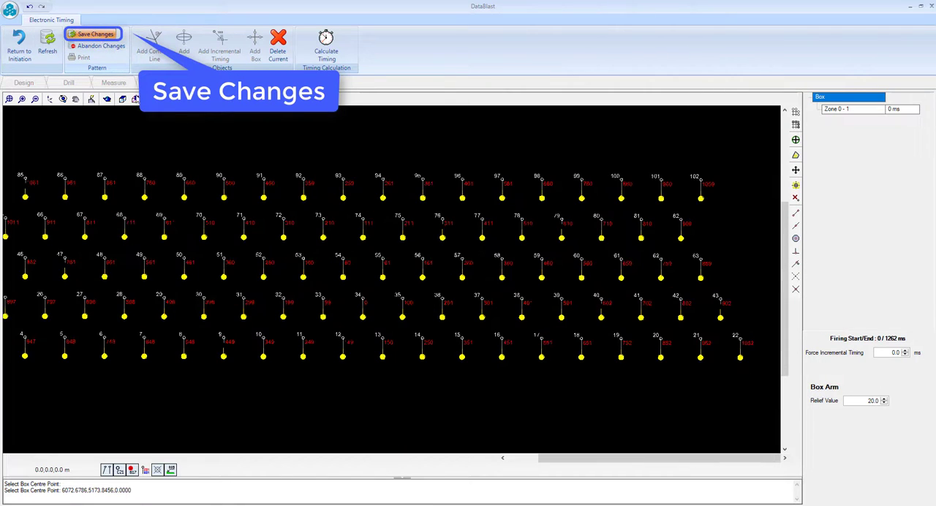
pyautogui.click(20, 45)
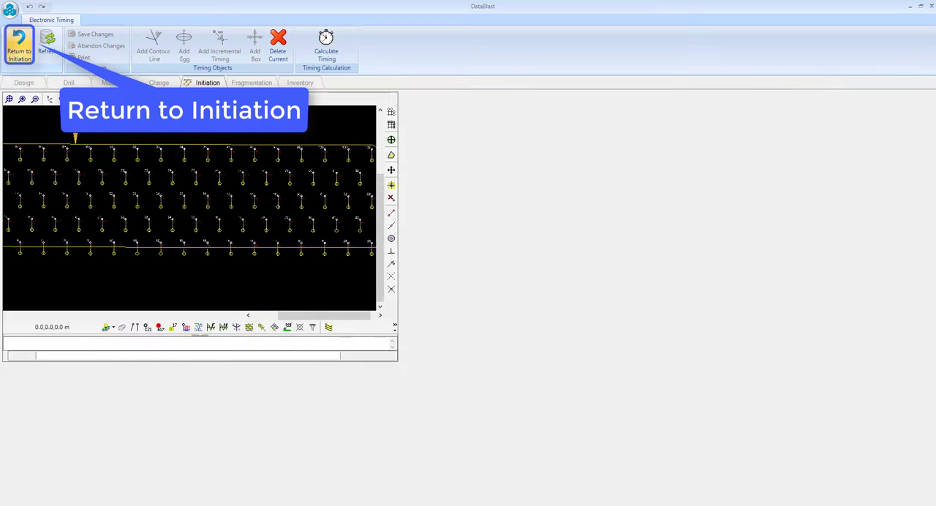
pyautogui.scroll(-3, 368, 245)
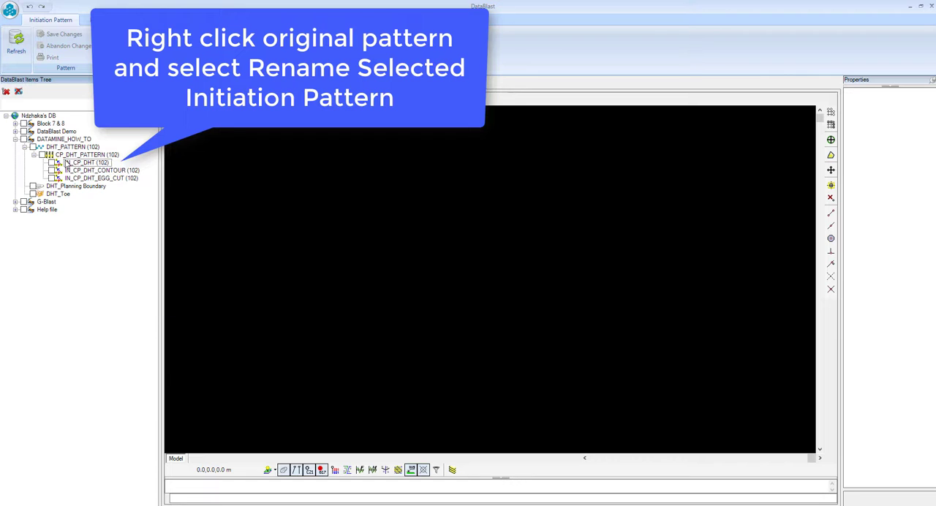
# Step: Rename the original IN_CP_DHT initiation pattern to IN_CP_DHT_BOX_CUT
pyautogui.rightClick(67, 162)
pyautogui.click(120, 288)
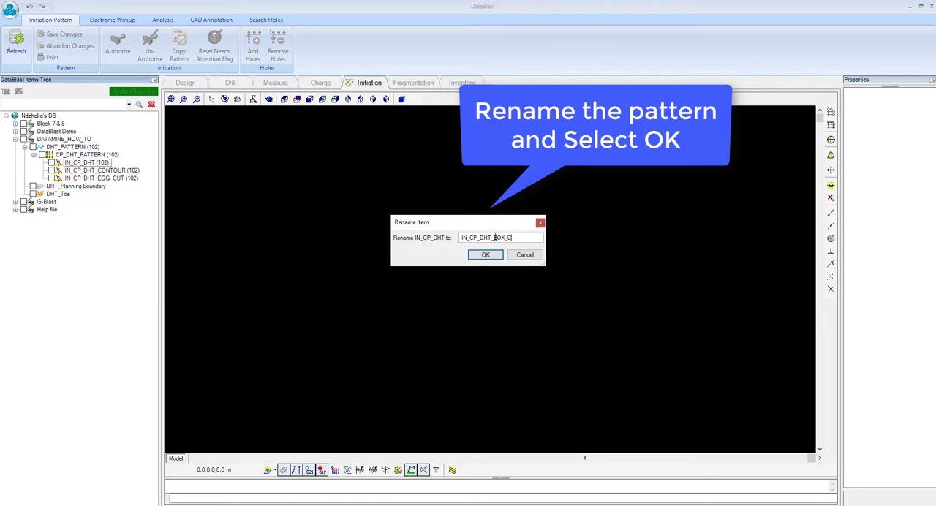
pyautogui.write('_BOX_CUT')
pyautogui.click(485, 255)
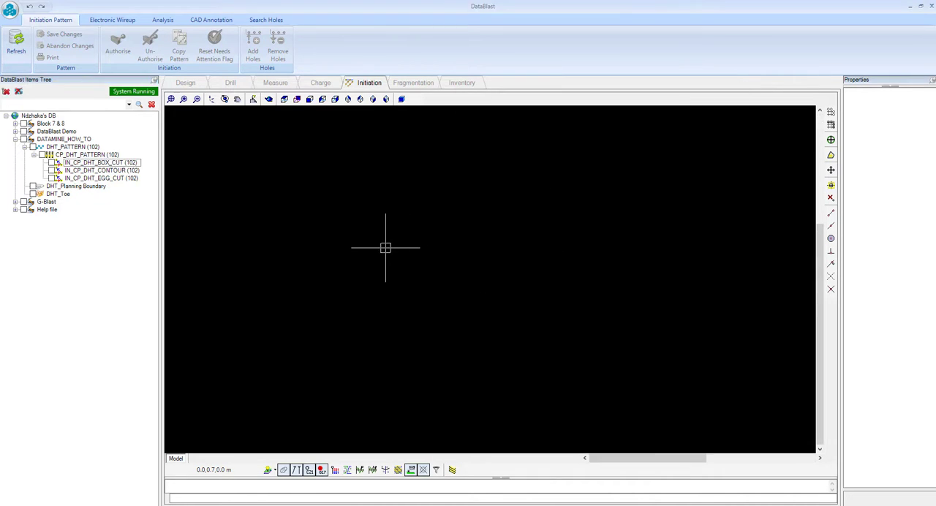
# Step: Display the IN_CP_DHT_CONTOUR pattern, watch its firing simulation in a maximised window and close the simulation
pyautogui.click(160, 23)
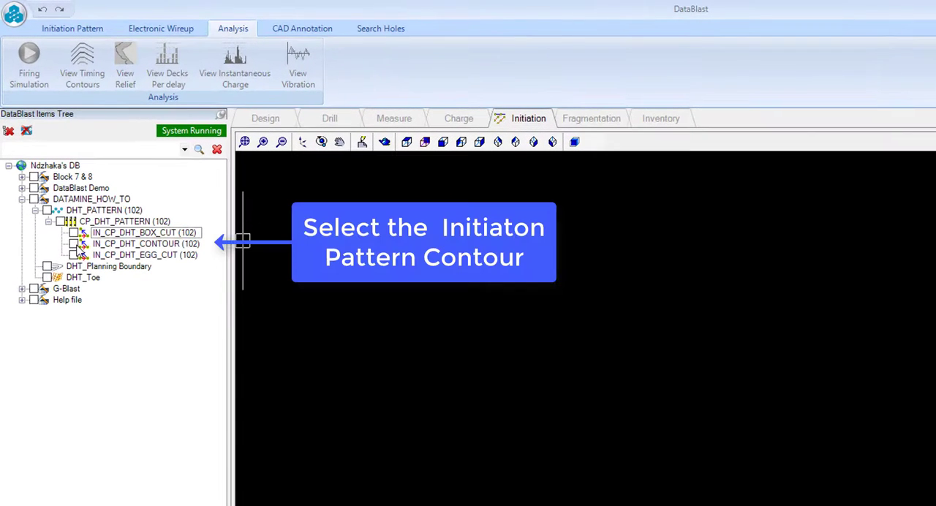
pyautogui.click(74, 244)
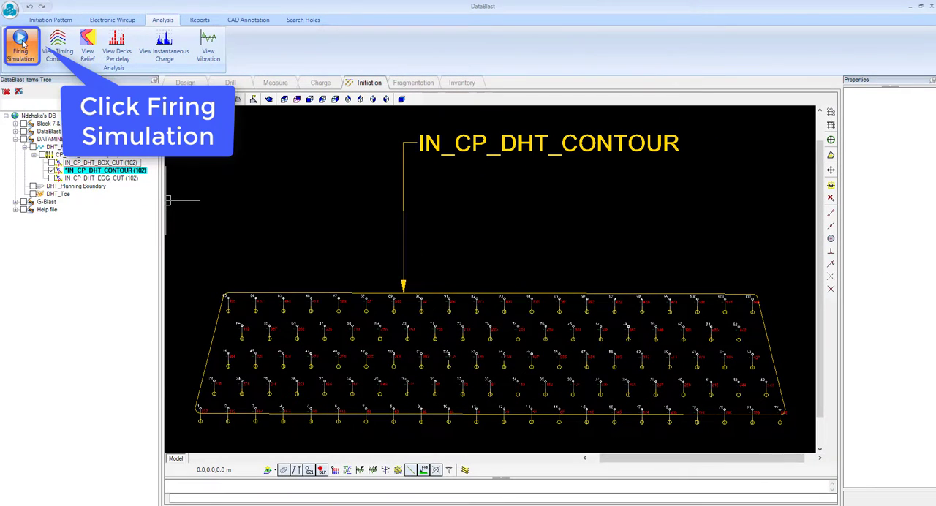
pyautogui.click(22, 44)
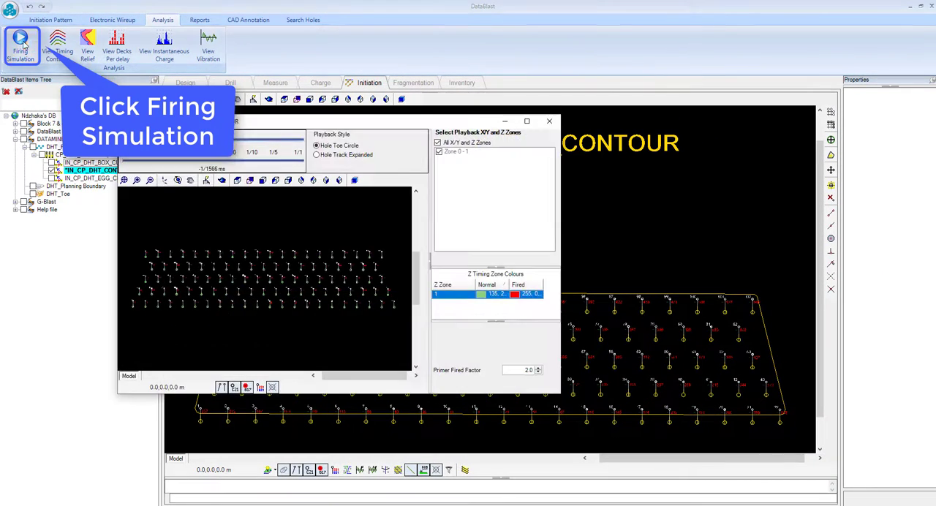
pyautogui.click(526, 122)
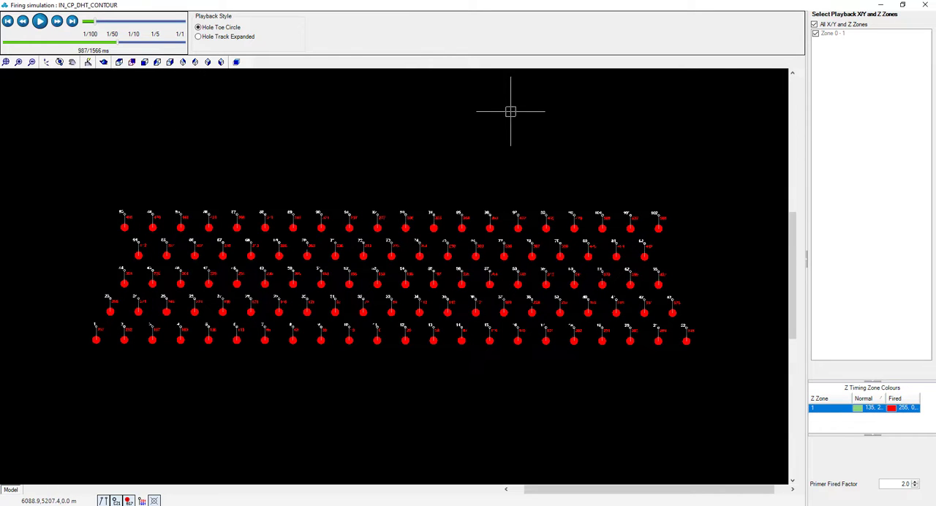
pyautogui.click(924, 9)
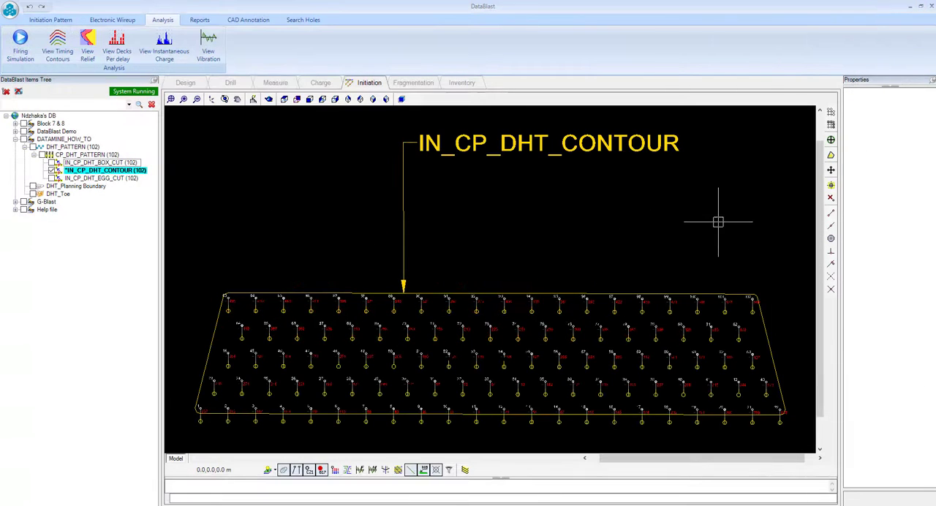
# Step: View the timing contours of IN_CP_DHT_CONTOUR with the Contour Line object shown, examine them across the blast and close the view
pyautogui.click(58, 45)
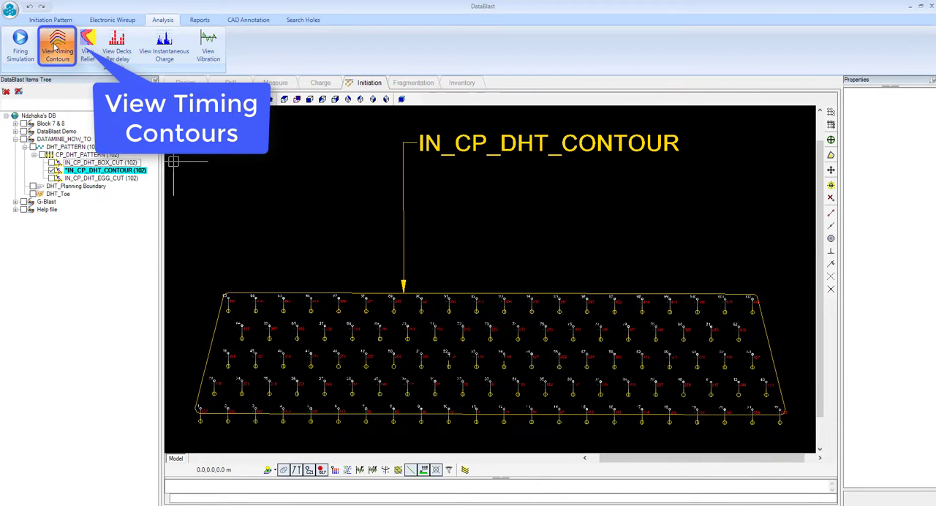
pyautogui.click(426, 20)
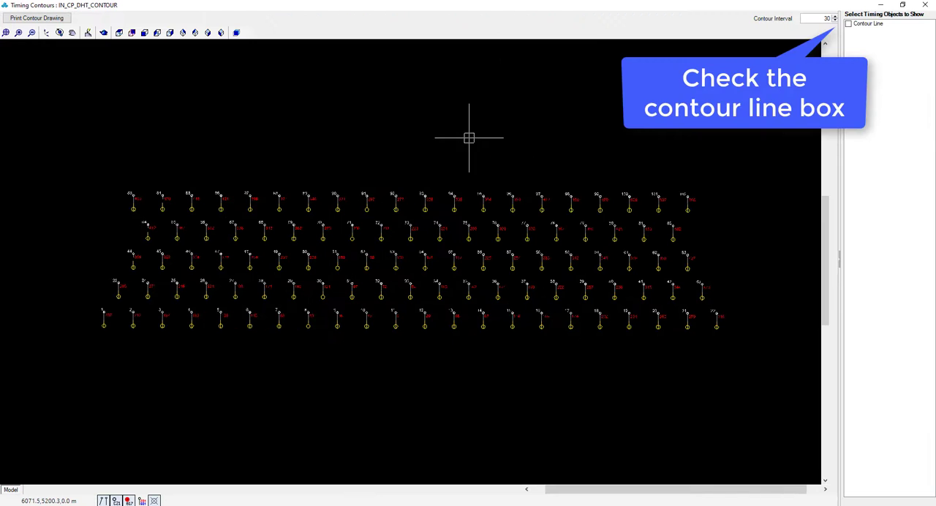
pyautogui.click(848, 26)
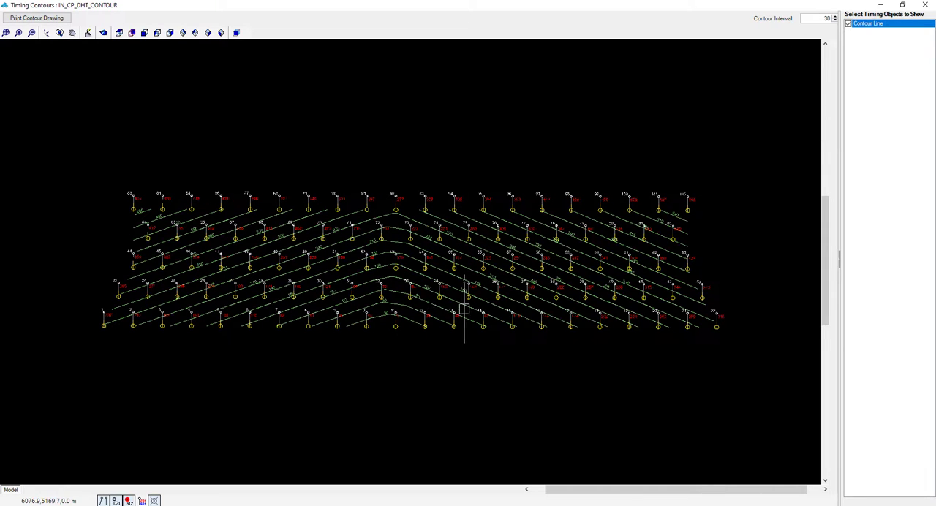
pyautogui.scroll(1, 607, 297)
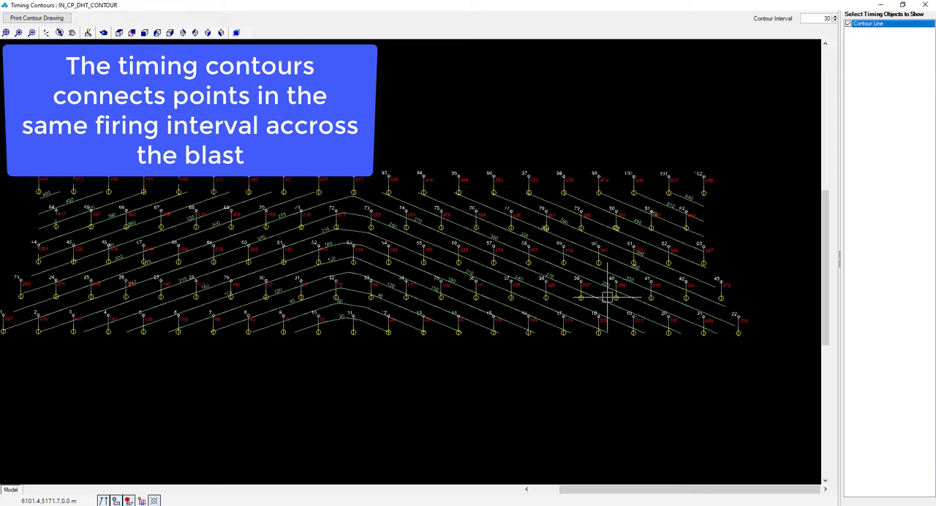
pyautogui.moveTo(467, 284); pyautogui.dragTo(496, 289)
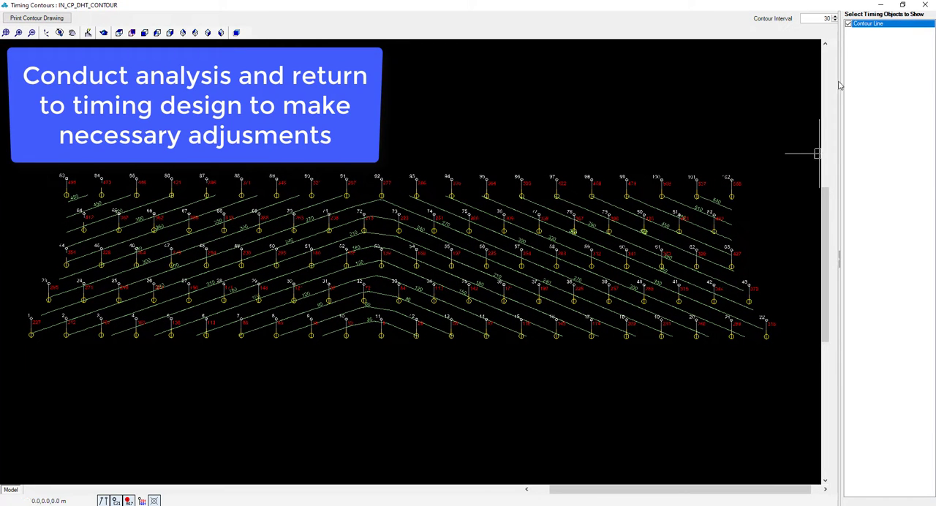
pyautogui.click(925, 5)
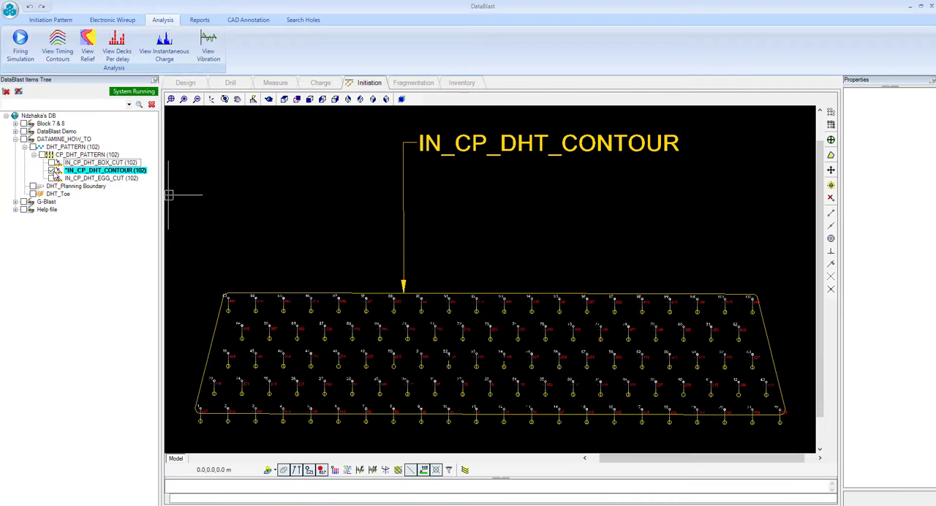
# Step: Display only the IN_CP_DHT_EGG_CUT pattern in place of the contour pattern, play its firing simulation and close the simulation
pyautogui.click(52, 171)
pyautogui.click(55, 180)
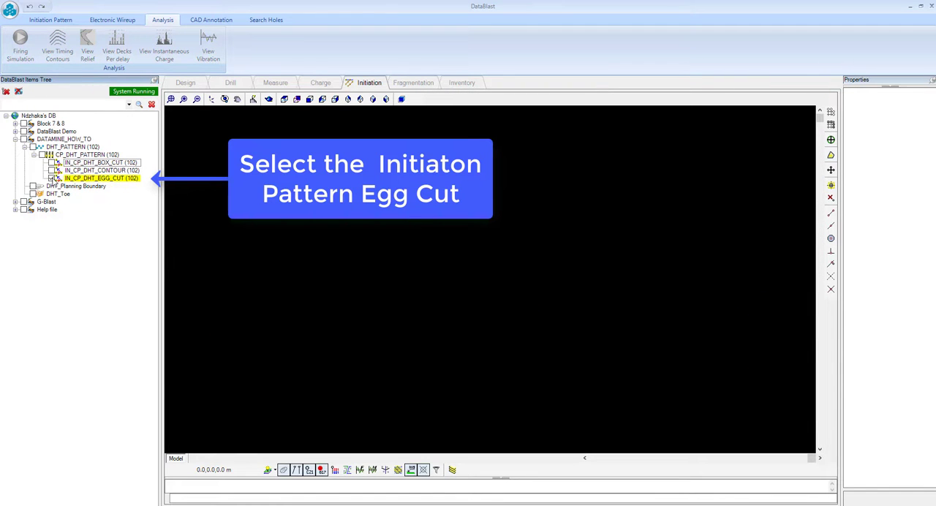
pyautogui.click(53, 178)
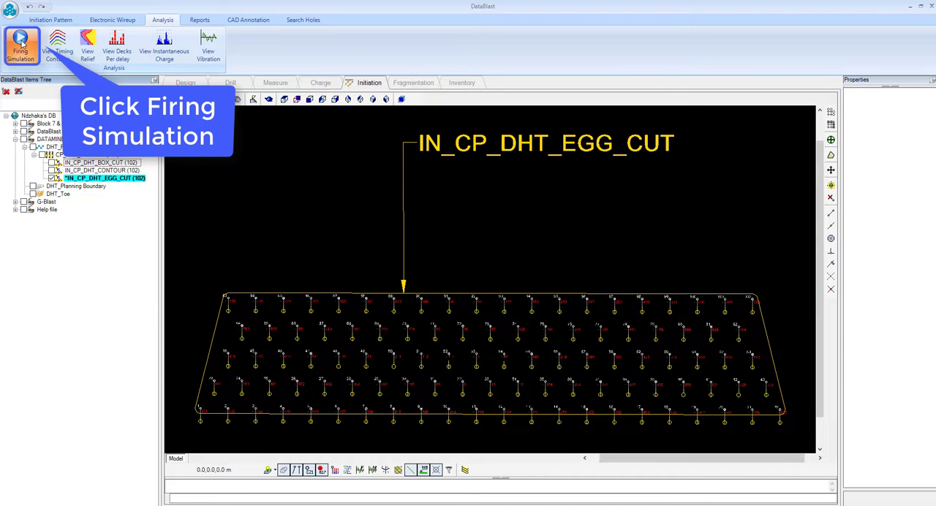
pyautogui.click(20, 44)
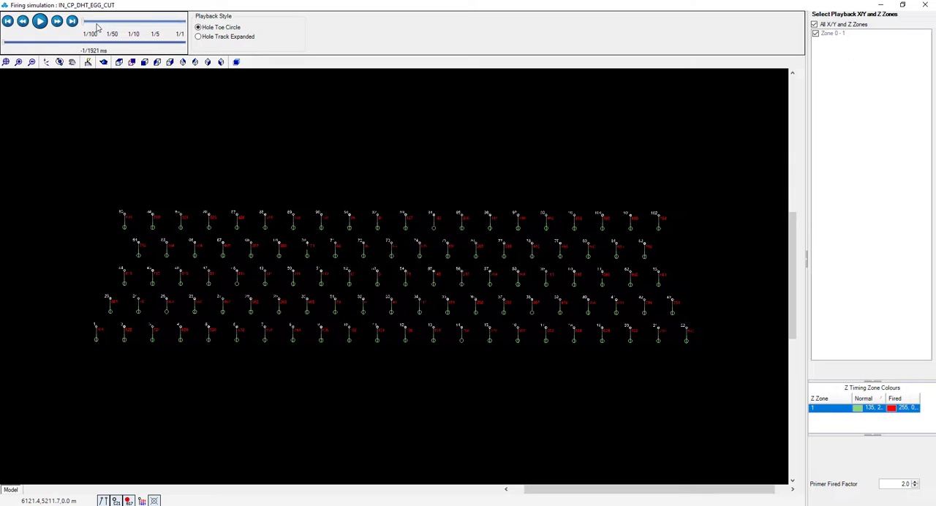
pyautogui.click(40, 21)
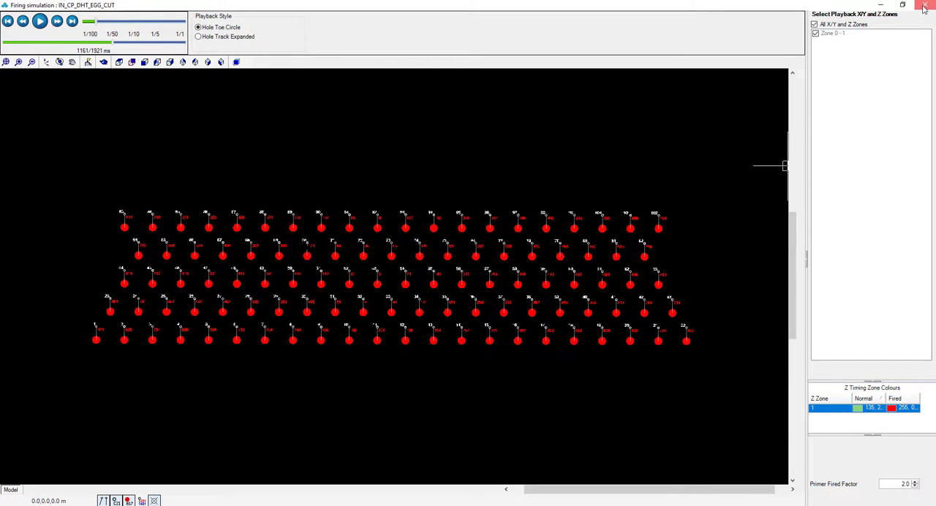
pyautogui.click(924, 6)
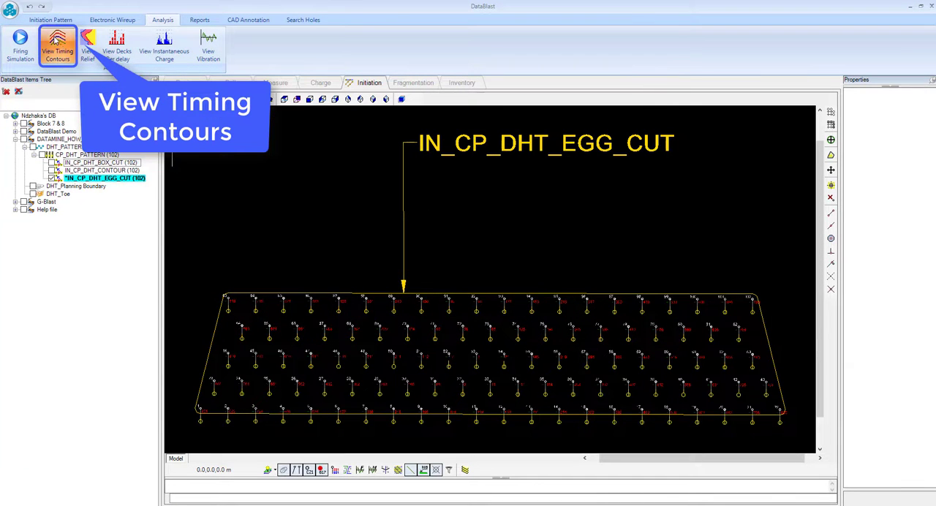
# Step: View the timing contours of IN_CP_DHT_EGG_CUT in a maximised window with the Egg object shown, examine them, hide the object and close the view
pyautogui.click(58, 44)
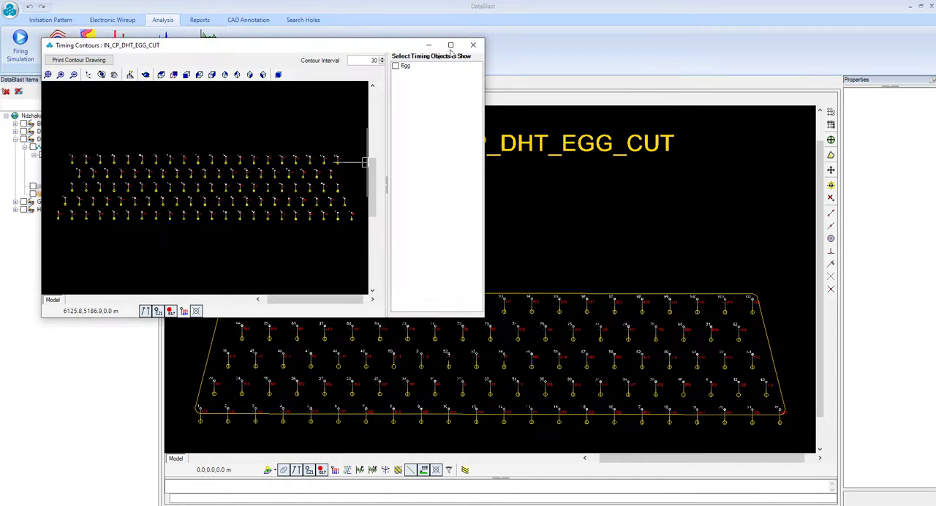
pyautogui.click(451, 46)
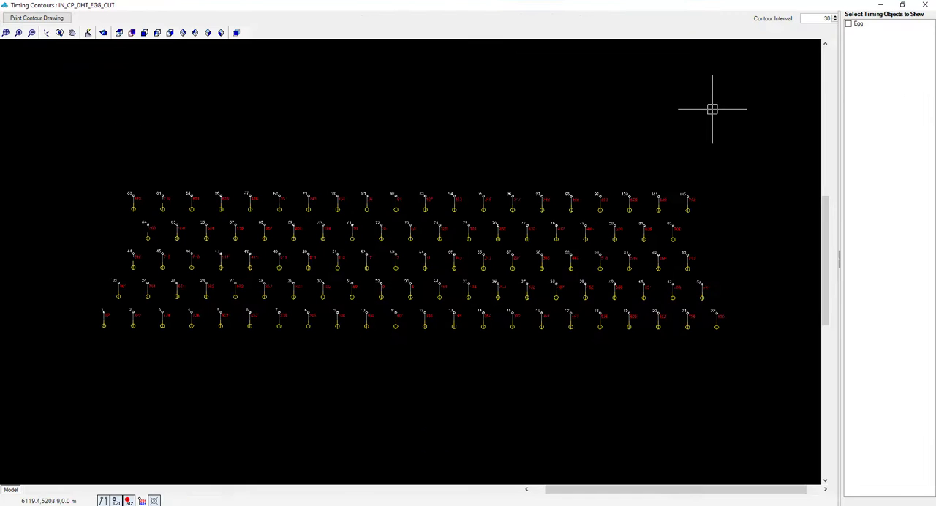
pyautogui.click(849, 25)
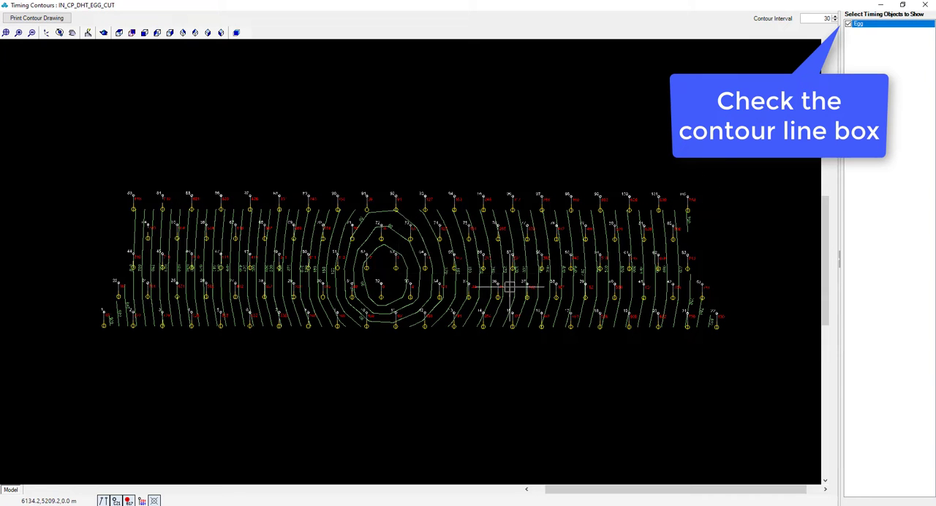
pyautogui.scroll(2, 448, 316)
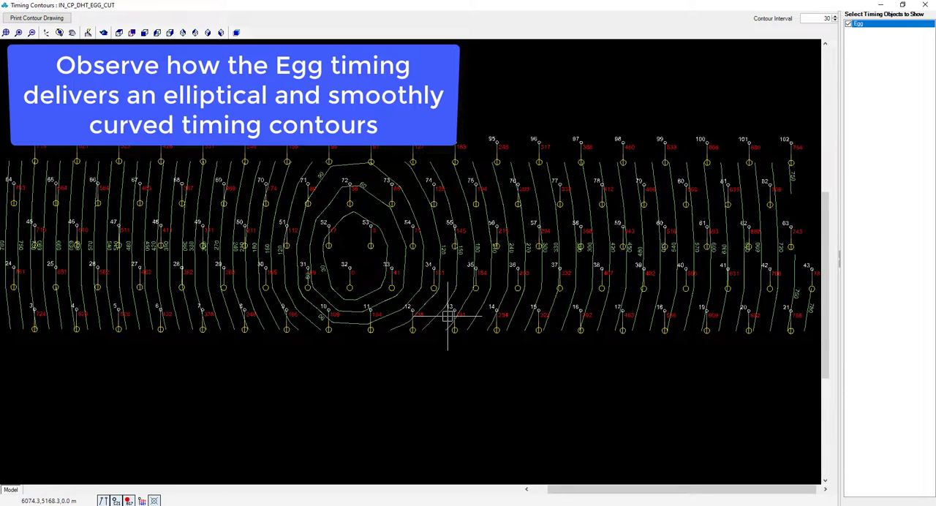
pyautogui.scroll(-2, 448, 316)
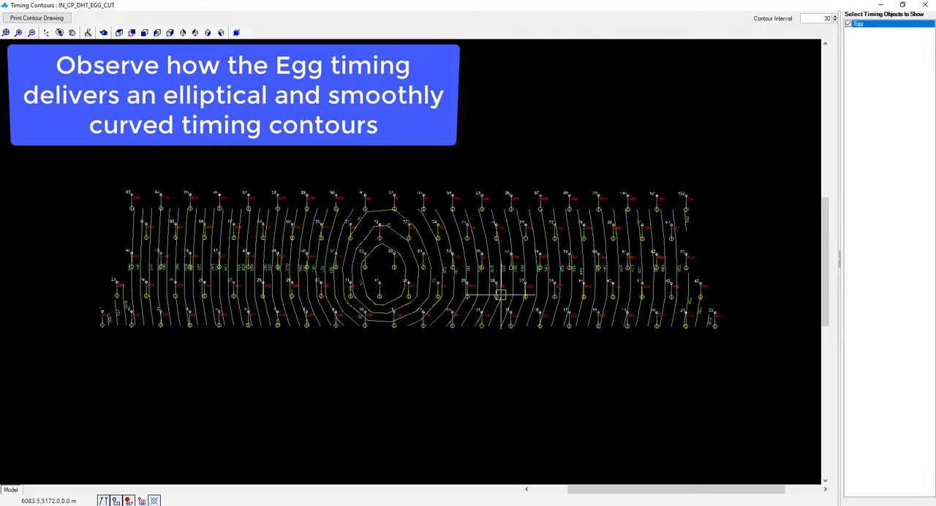
pyautogui.click(849, 25)
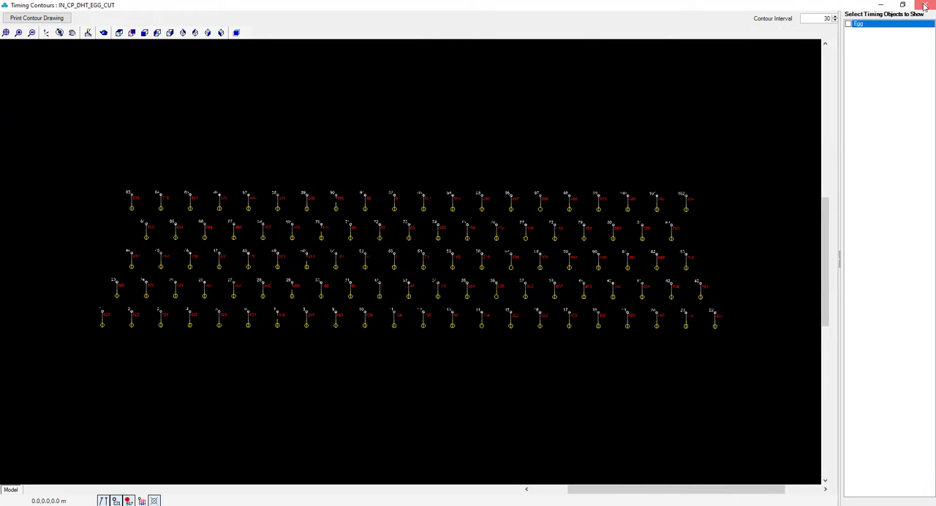
pyautogui.click(926, 6)
# Step: Display only the IN_CP_DHT_BOX_CUT pattern in place of the egg cut, play its firing simulation in a maximised window and close the simulation
pyautogui.click(52, 177)
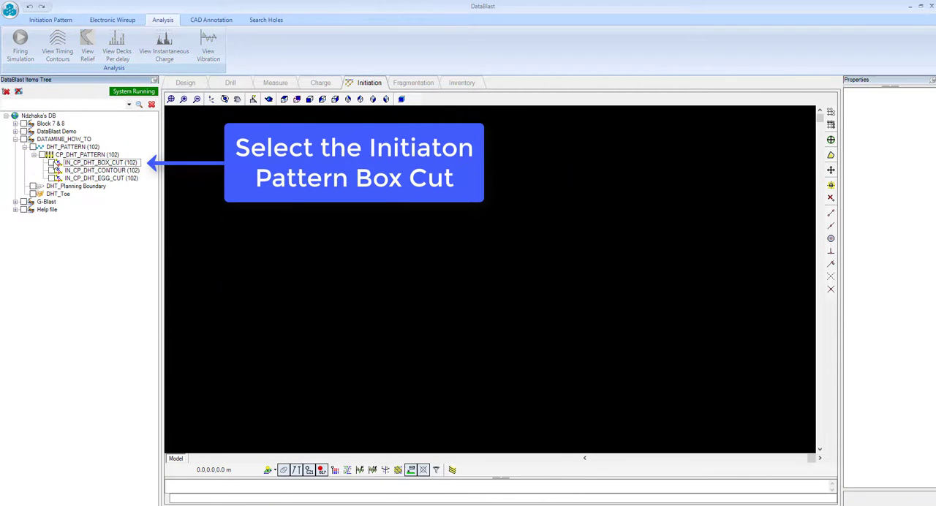
pyautogui.click(53, 163)
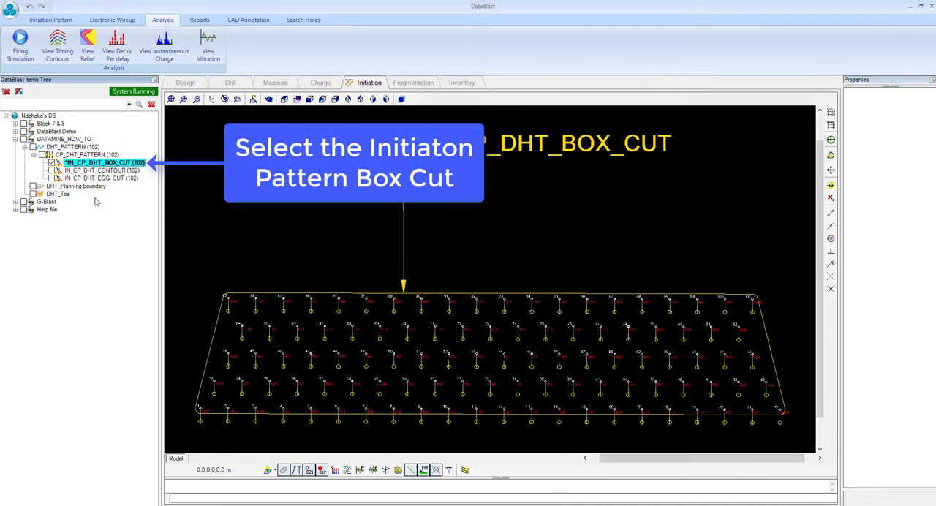
pyautogui.click(22, 48)
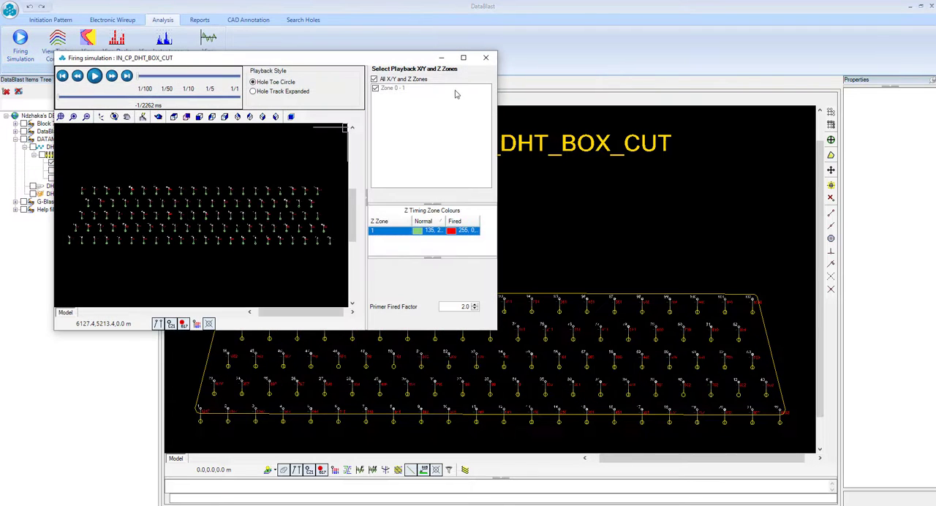
pyautogui.click(464, 58)
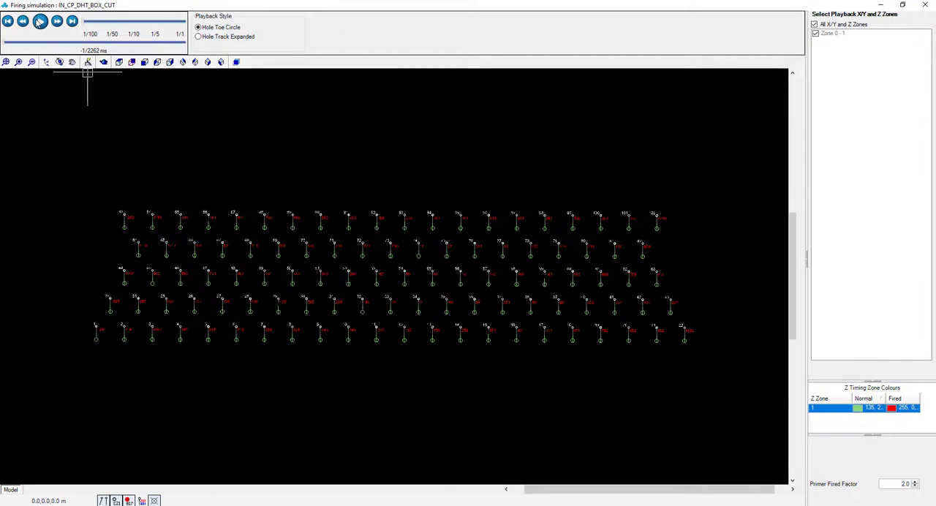
pyautogui.click(39, 21)
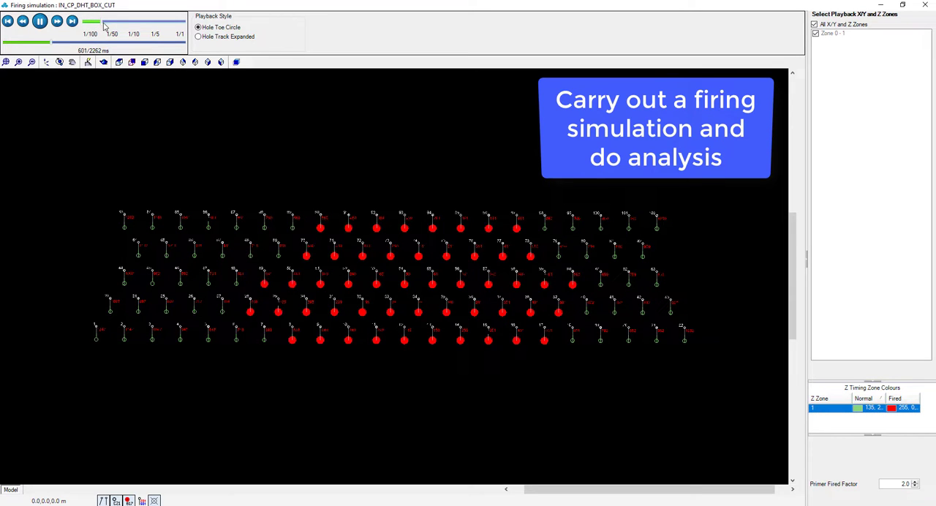
pyautogui.click(924, 9)
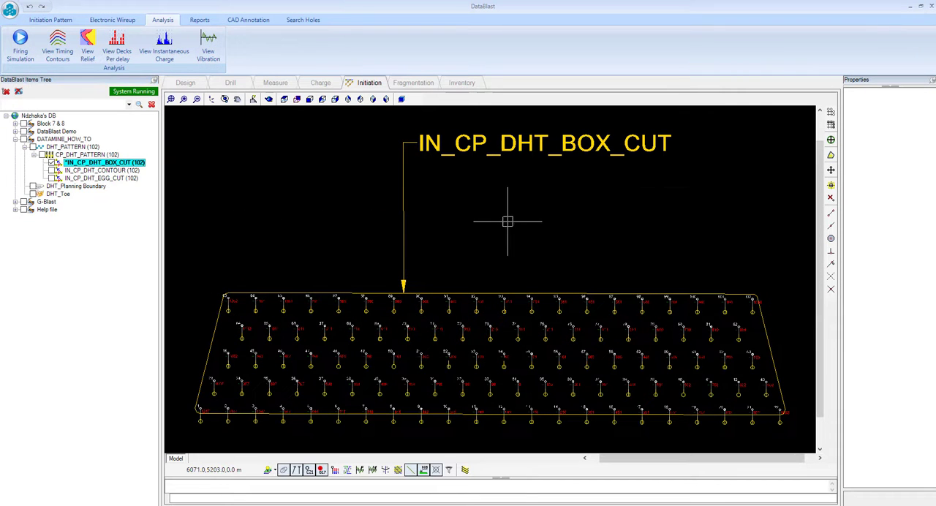
# Step: View the timing contours of IN_CP_DHT_BOX_CUT in a maximised window with the Box object shown and examine the contour shapes up close
pyautogui.click(58, 48)
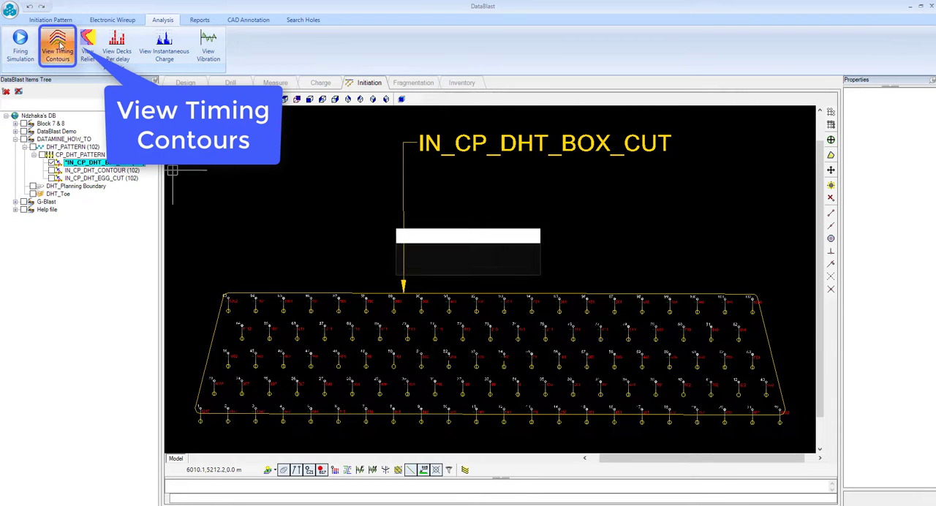
pyautogui.click(476, 71)
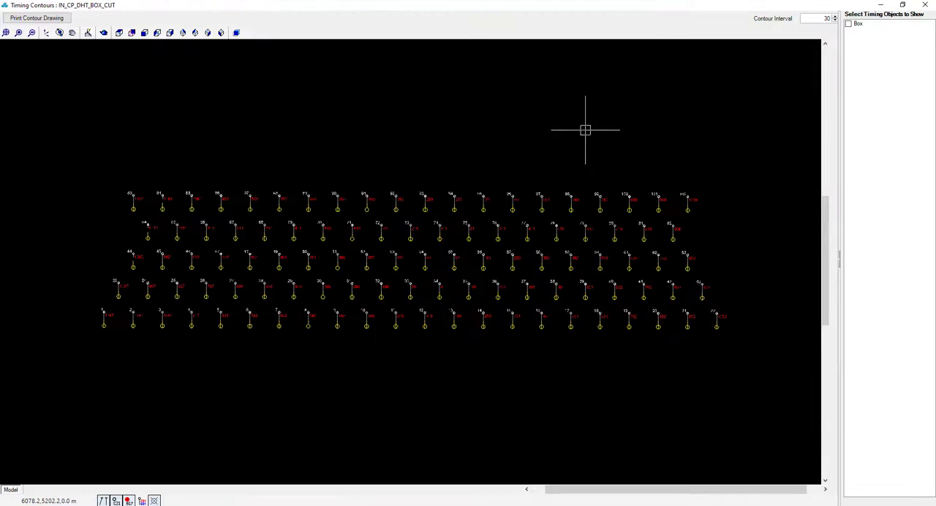
pyautogui.click(848, 24)
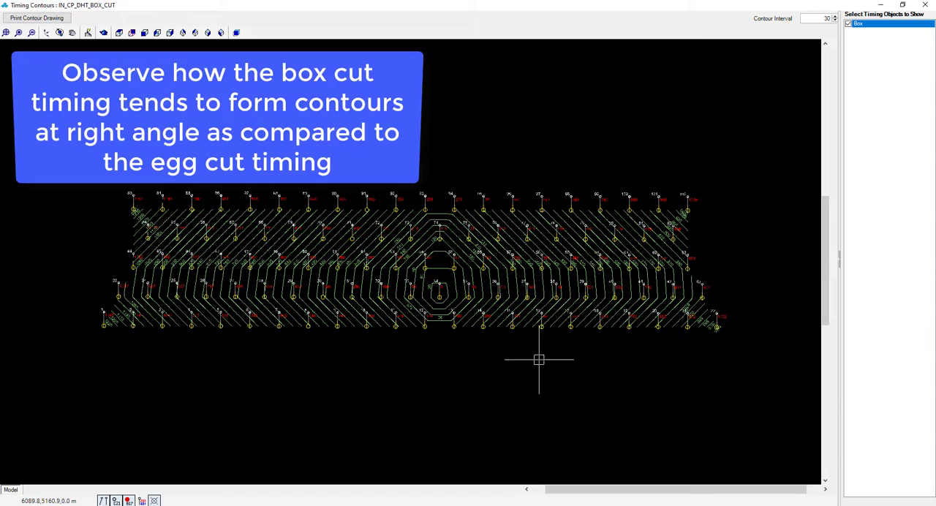
pyautogui.scroll(4, 460, 317)
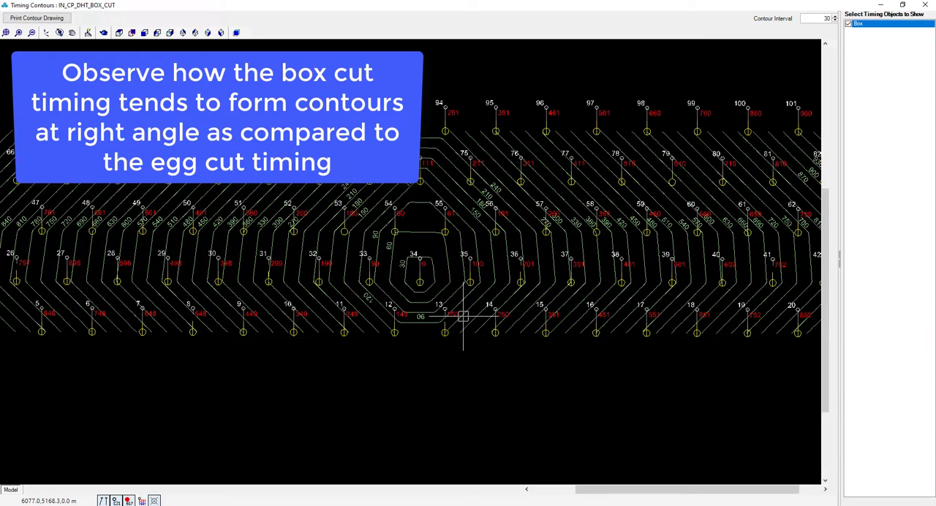